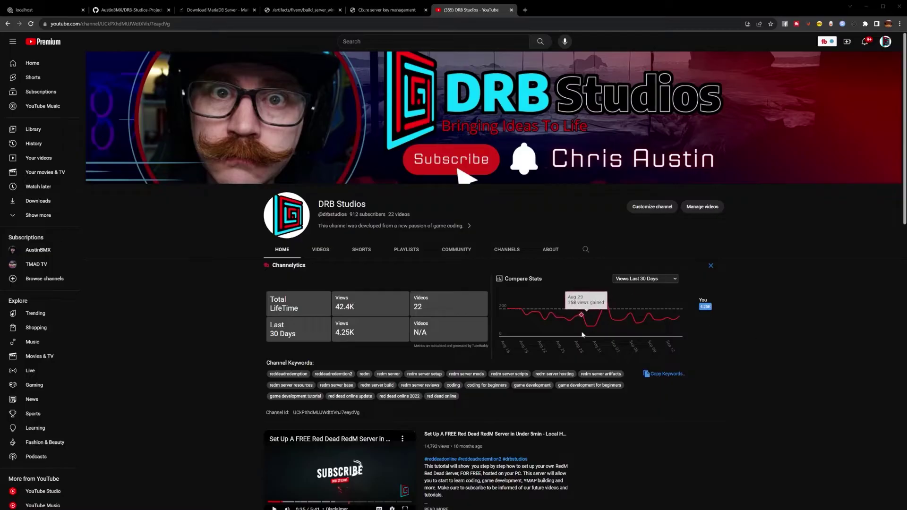
# Switch to the browser tab showing the DRB-Studios-Project-Server GitHub repository.
pyautogui.click(136, 11)
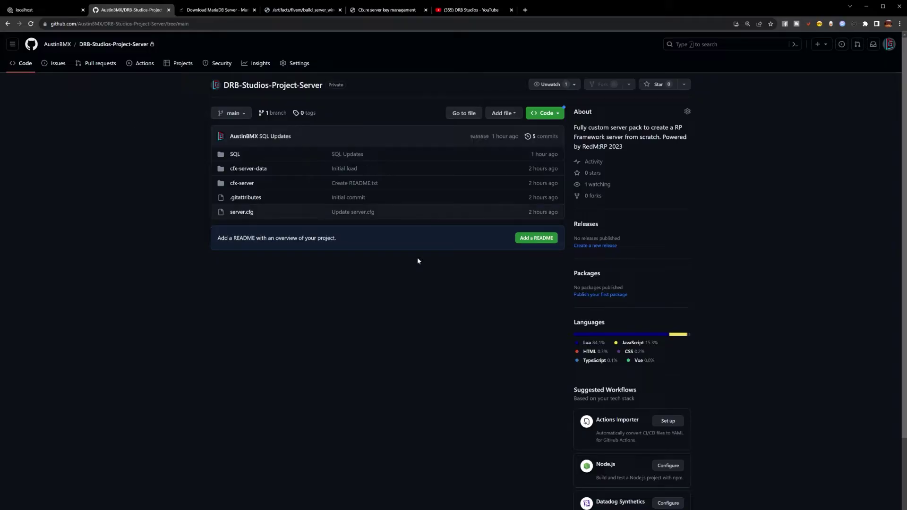
# Check the repository's Code clone and Download ZIP options, then go to the MariaDB Server download page.
pyautogui.click(545, 113)
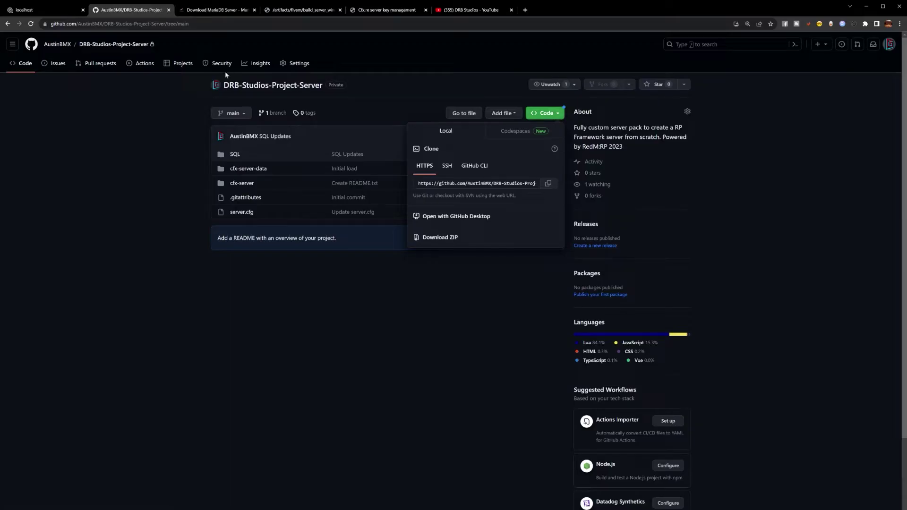
pyautogui.click(220, 9)
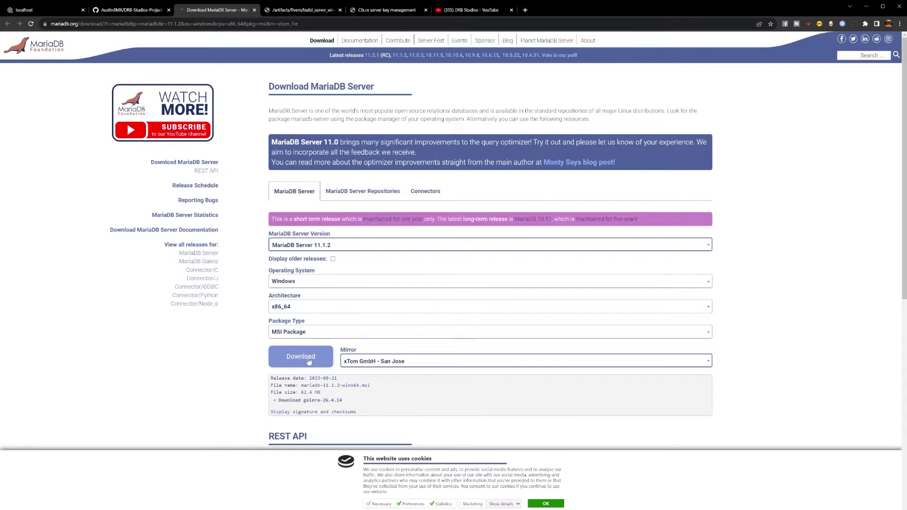
# Switch with Ctrl+Tab to the FiveM build_server_windows master builds list.
pyautogui.hotkey('ctrl', 'Tab')
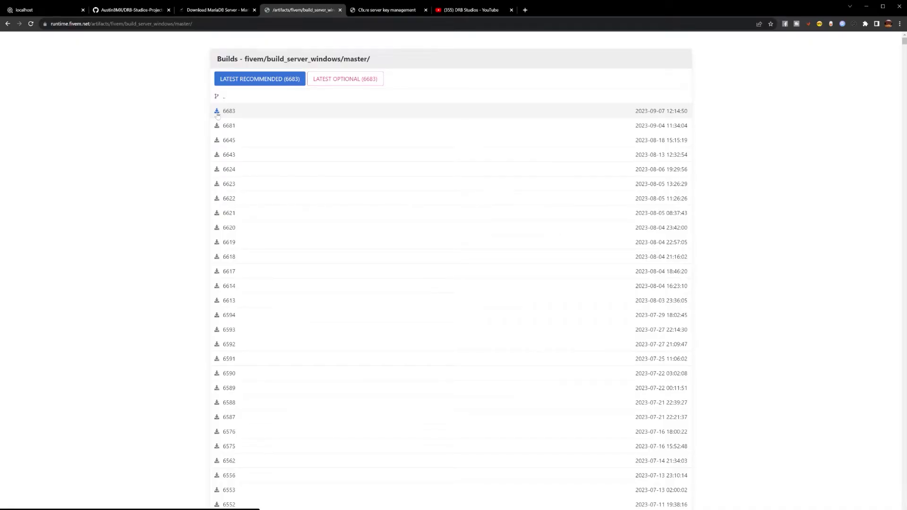
# Bring up the Cfx.re server key management page.
pyautogui.click(385, 10)
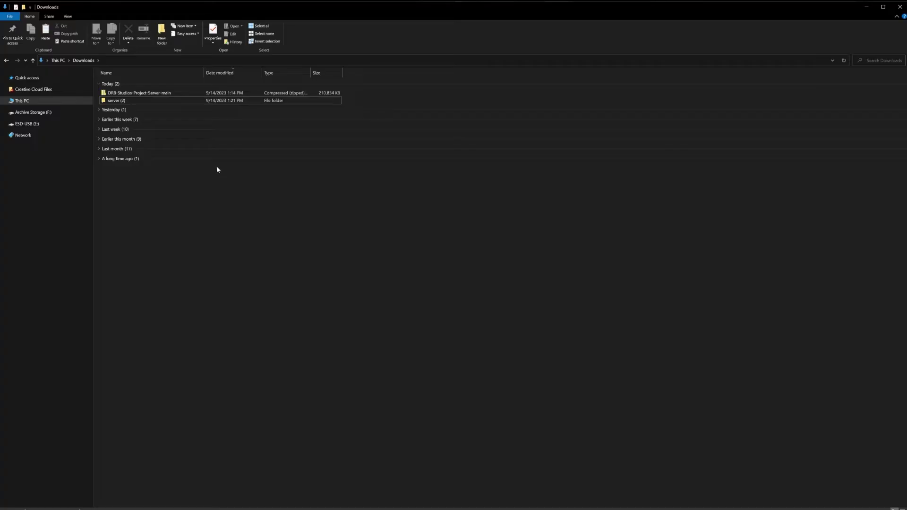
# Copy the project folder from the DRB-Studios-Project-Server-main zip into F:\DRB Studios\Test Server.
pyautogui.click(158, 94)
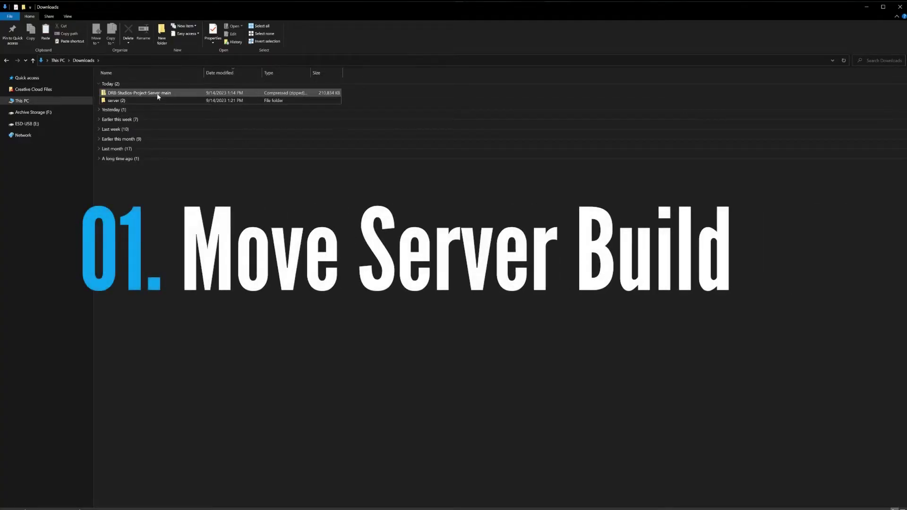
pyautogui.doubleClick(158, 93)
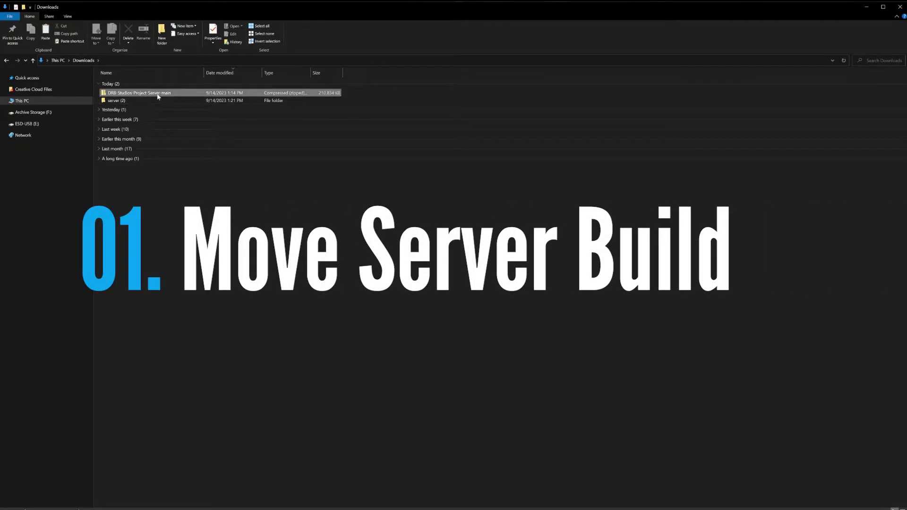
pyautogui.click(143, 86)
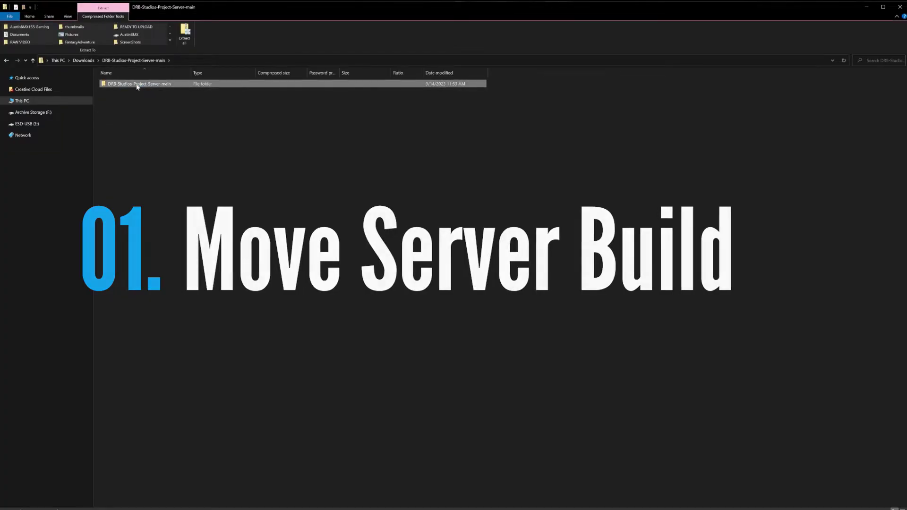
pyautogui.rightClick(137, 86)
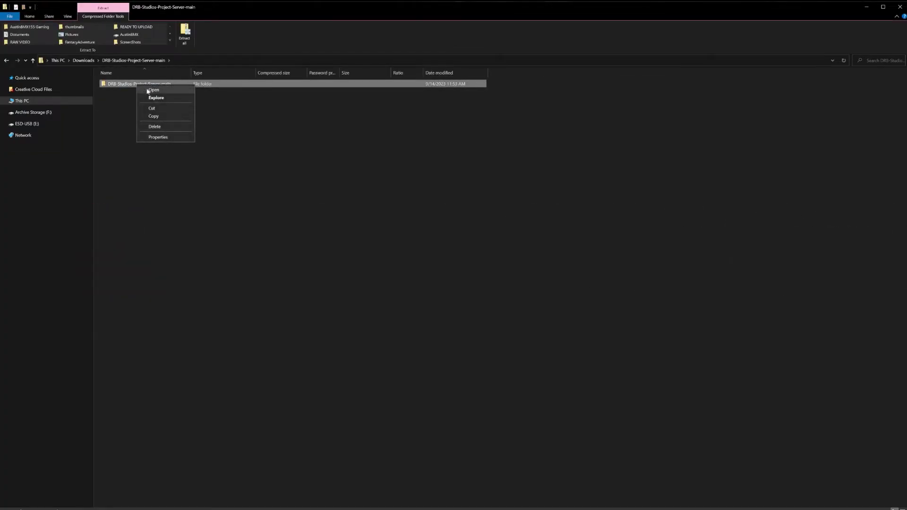
pyautogui.click(160, 117)
pyautogui.click(176, 206)
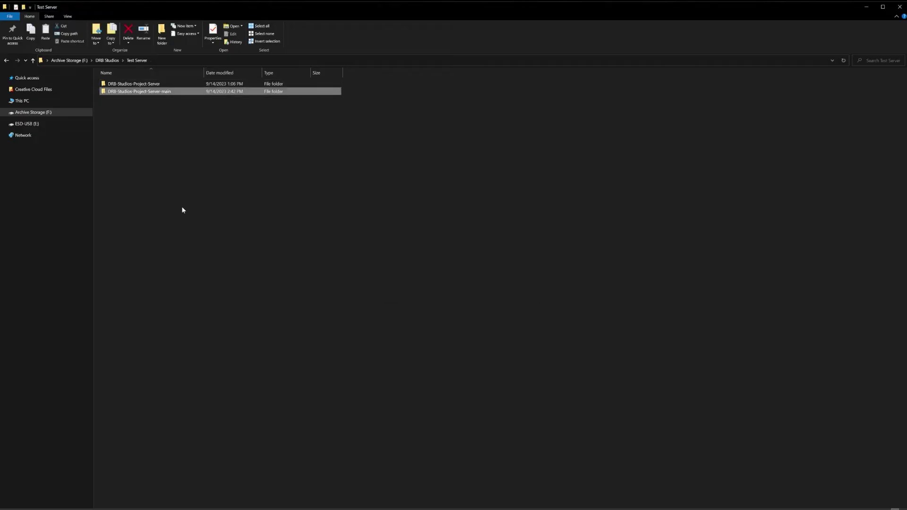
# Rename the copied folder to 'Project Server' and open it.
pyautogui.click(149, 91)
pyautogui.write('Pro')
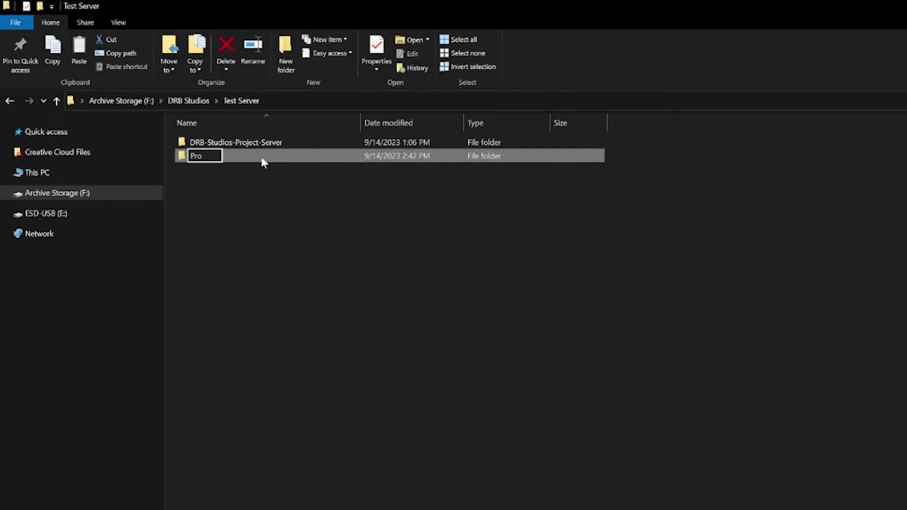
pyautogui.write('ject Server')
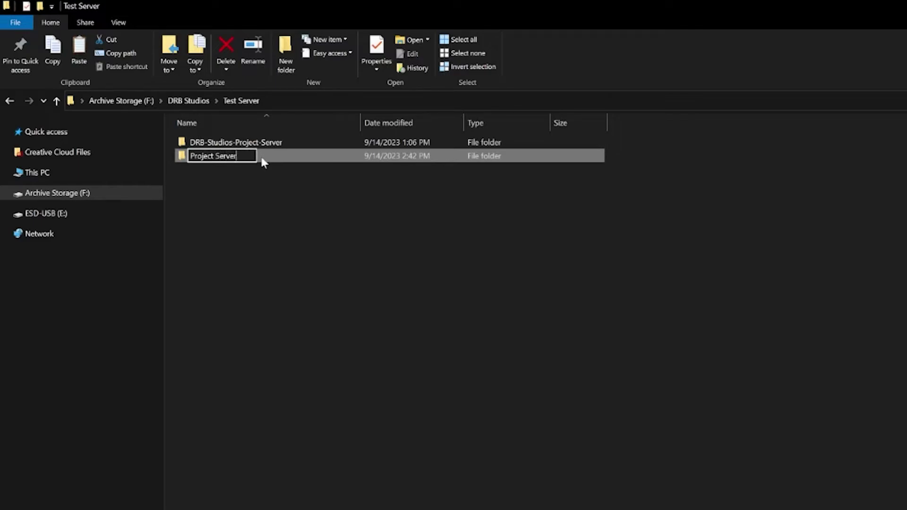
pyautogui.click(255, 170)
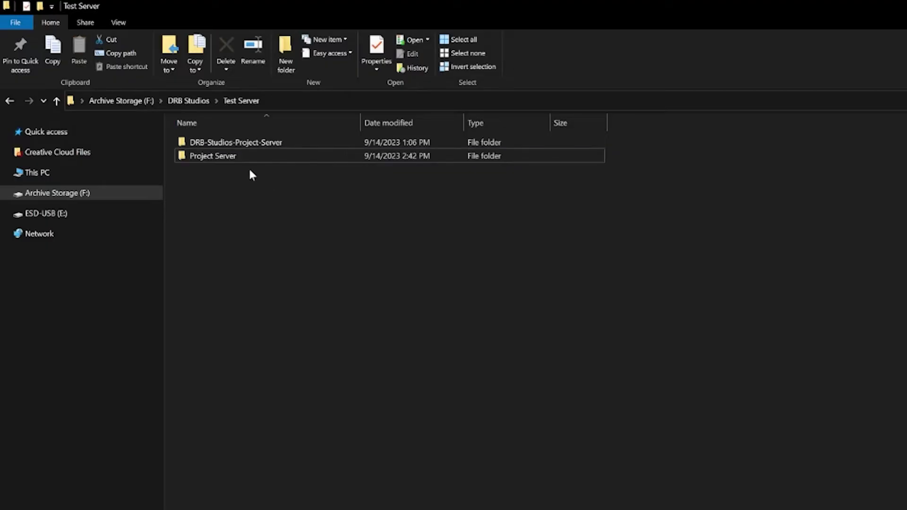
pyautogui.doubleClick(240, 162)
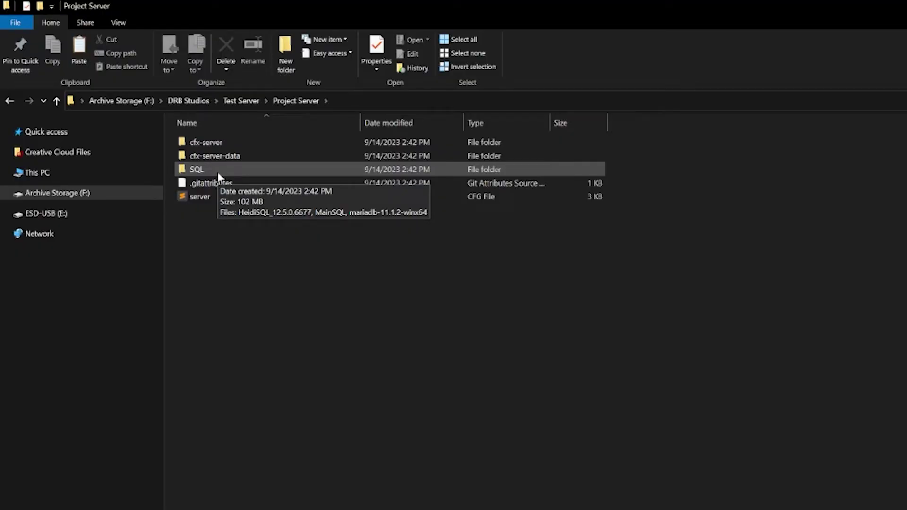
# Look over the SQL folder's installers, then go back up and open cfx-server.
pyautogui.doubleClick(217, 172)
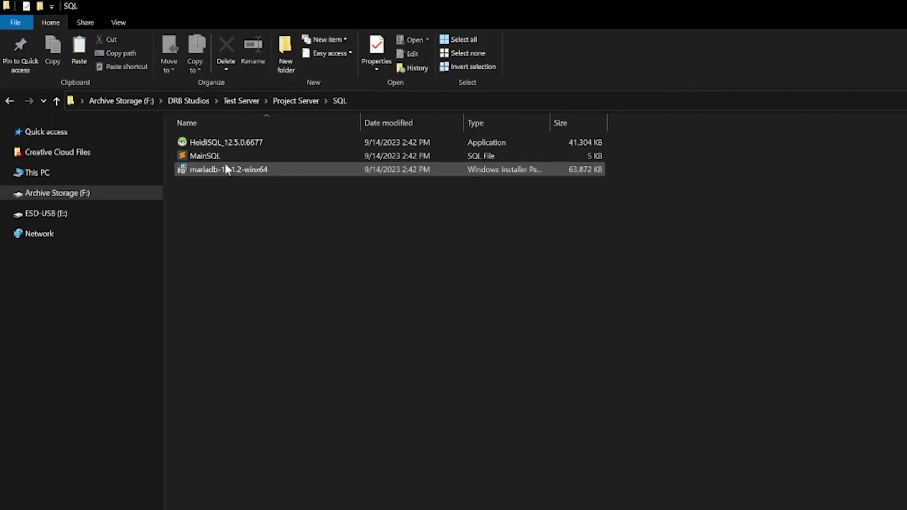
pyautogui.moveTo(234, 173)
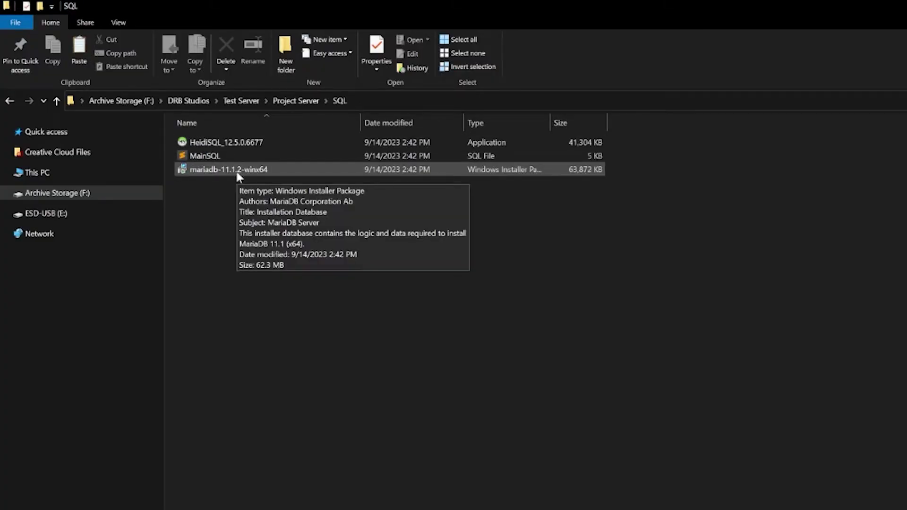
pyautogui.hotkey('alt', 'Up')
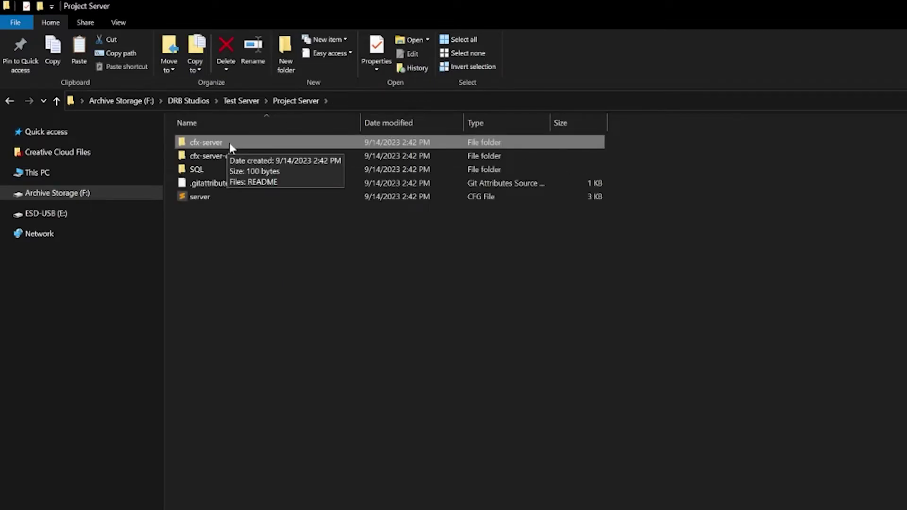
pyautogui.doubleClick(228, 142)
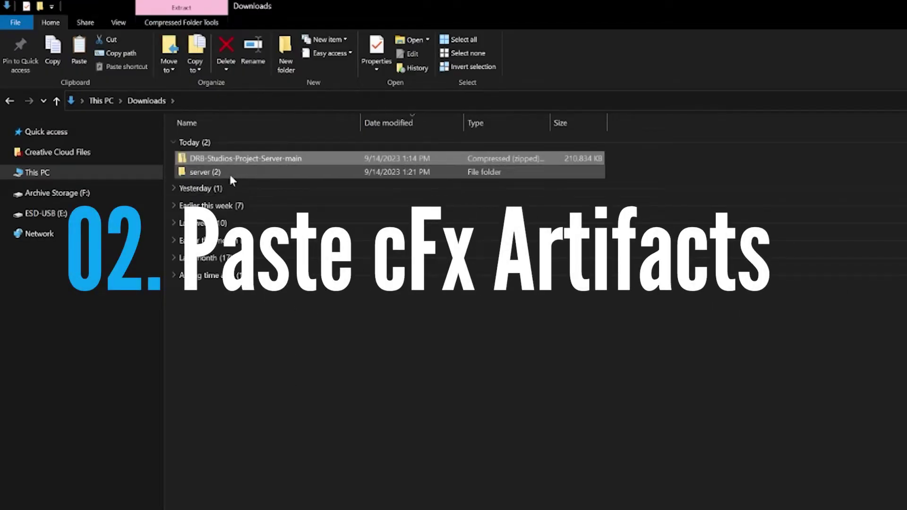
# Paste all files from the downloaded 'server (2)' build into Project Server's cfx-server folder.
pyautogui.click(220, 173)
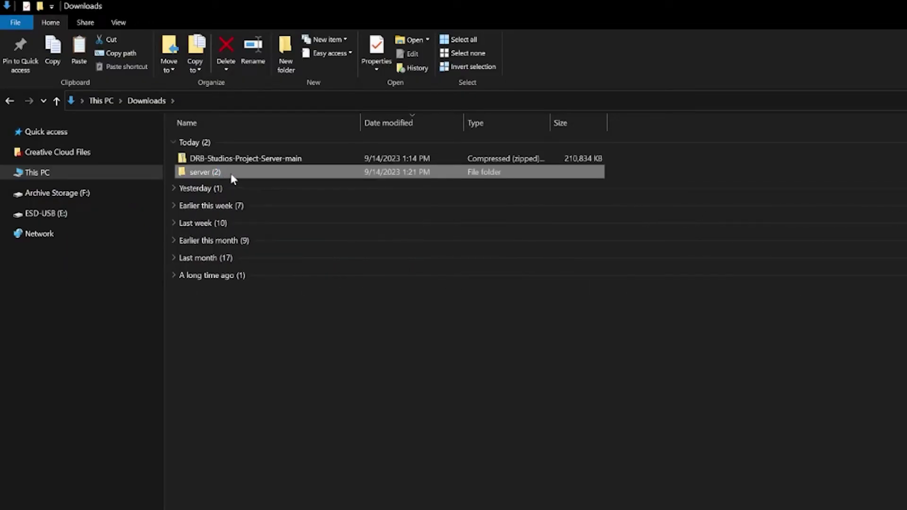
pyautogui.doubleClick(232, 175)
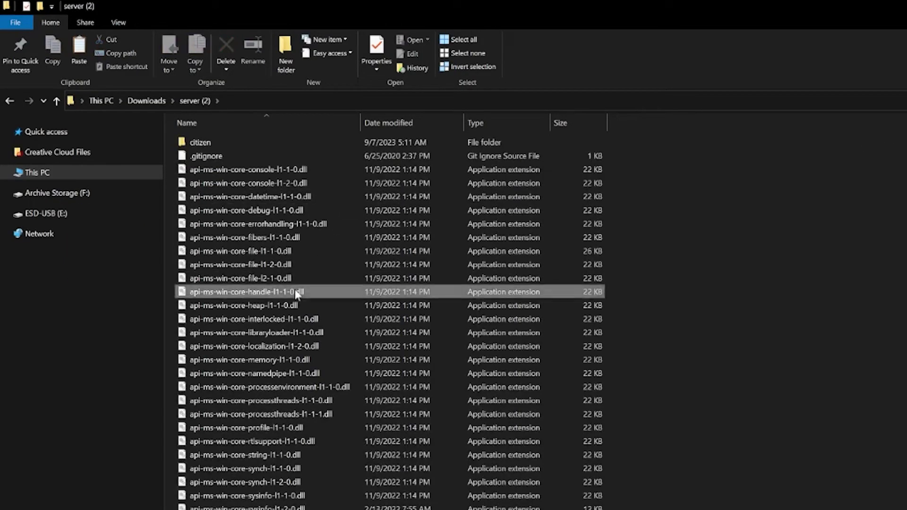
pyautogui.hotkey('ctrl', 'a')
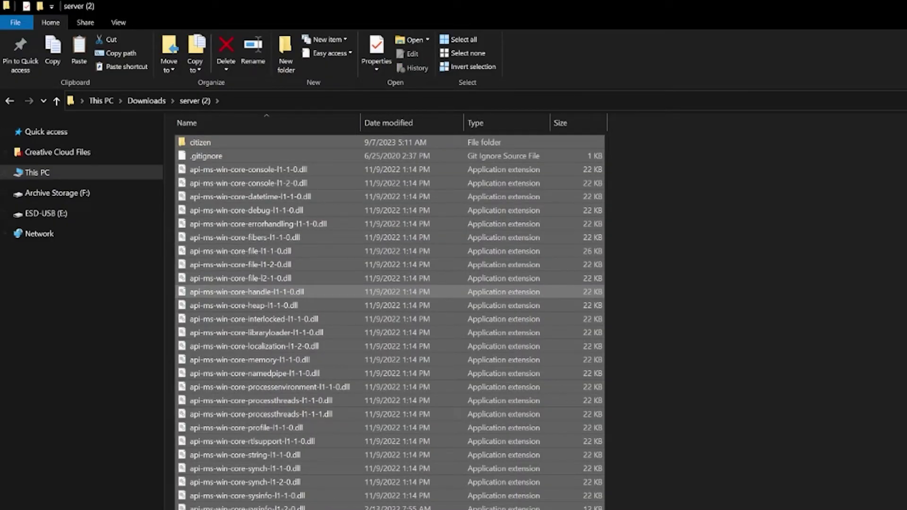
pyautogui.hotkey('alt', 'Tab')
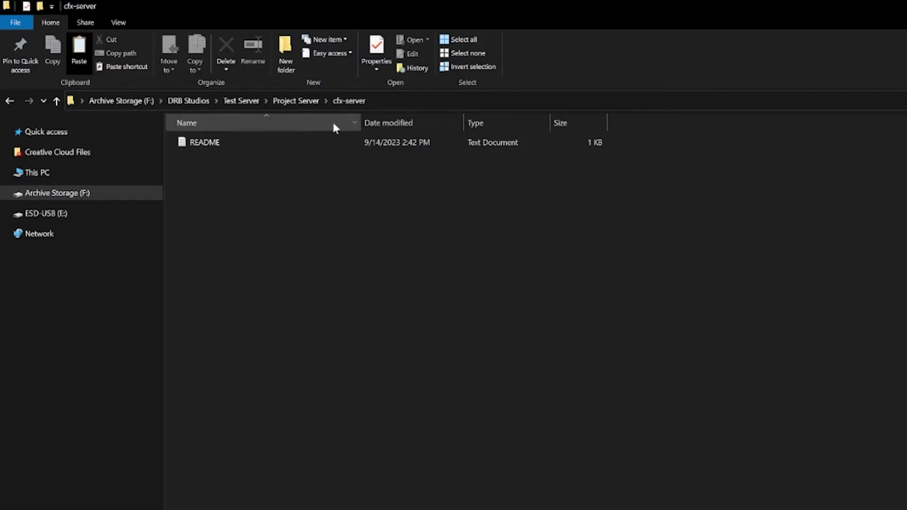
pyautogui.rightClick(226, 189)
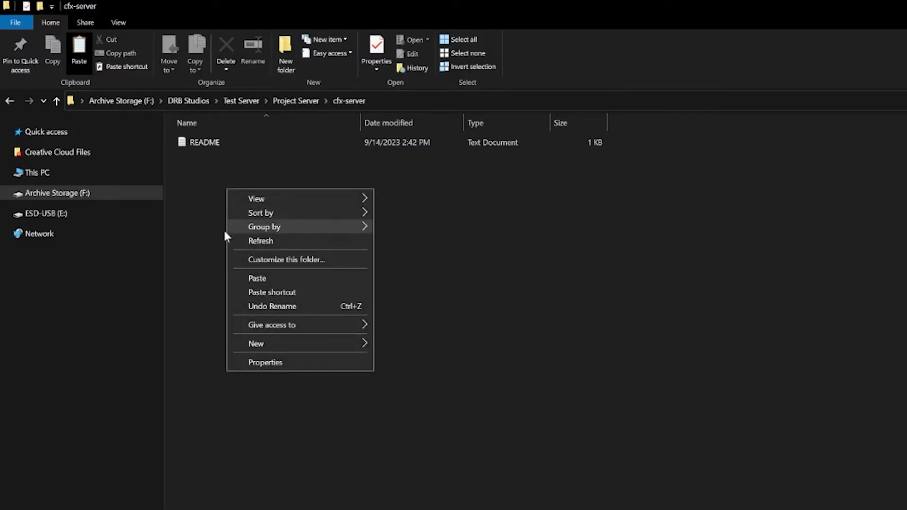
pyautogui.click(259, 282)
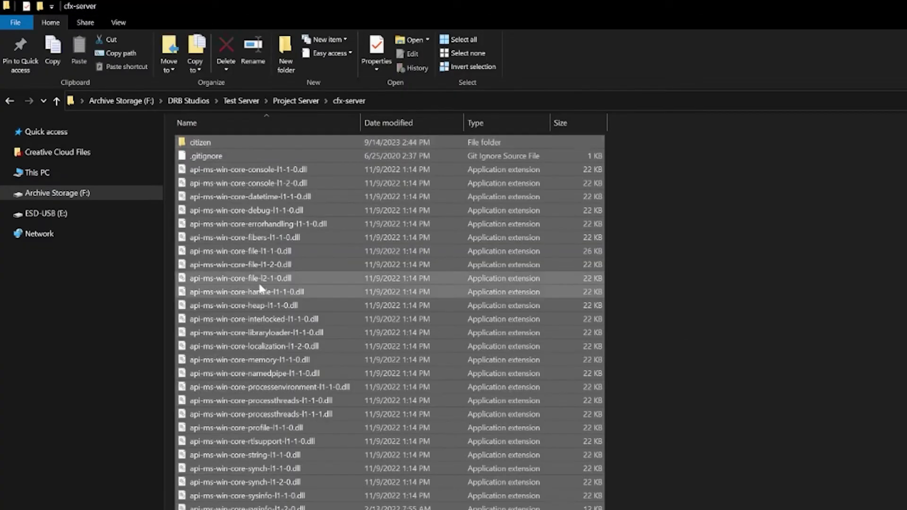
pyautogui.hotkey('alt', 'Up')
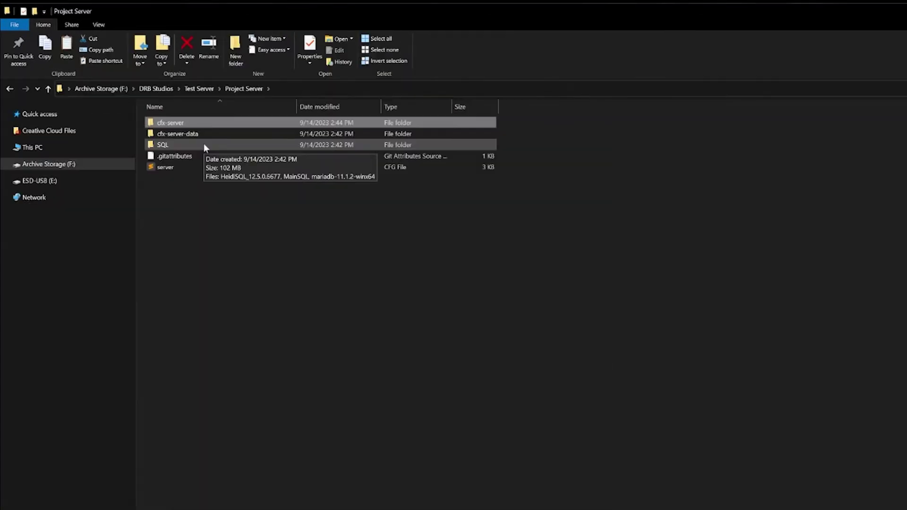
# Launch the mariadb-11.1.2-winx64 installer from SQL, accept the licence and keep default features.
pyautogui.doubleClick(205, 145)
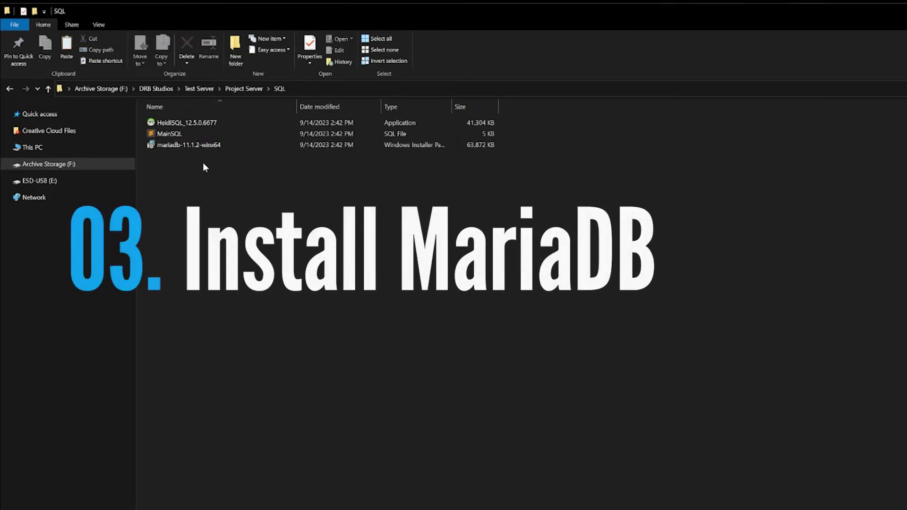
pyautogui.click(194, 147)
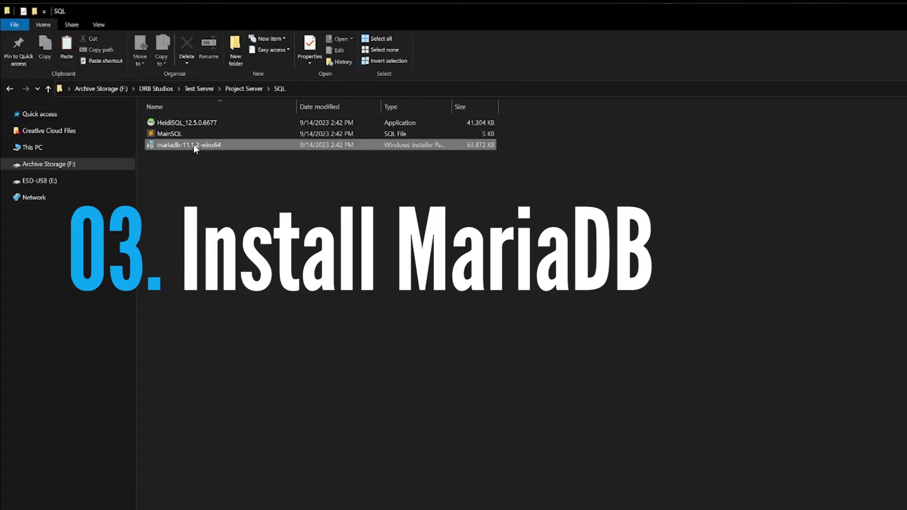
pyautogui.doubleClick(193, 144)
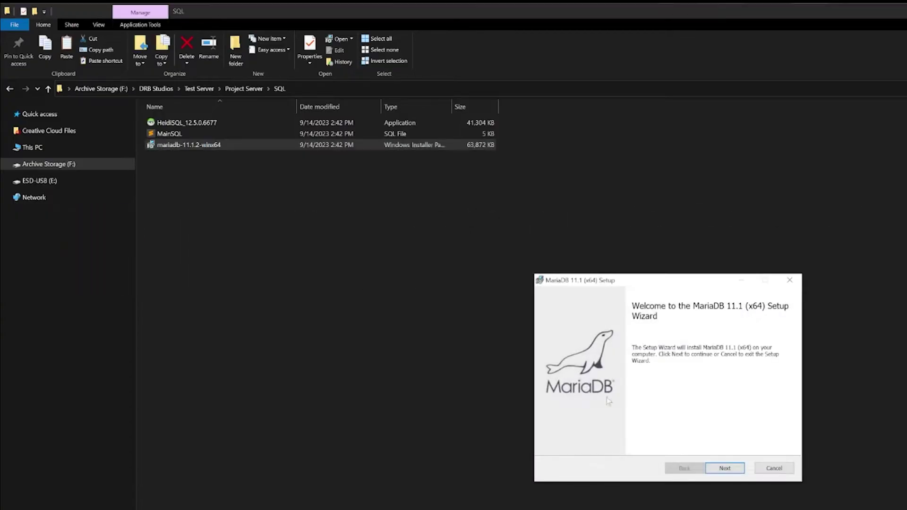
pyautogui.click(724, 471)
pyautogui.click(607, 443)
pyautogui.click(731, 471)
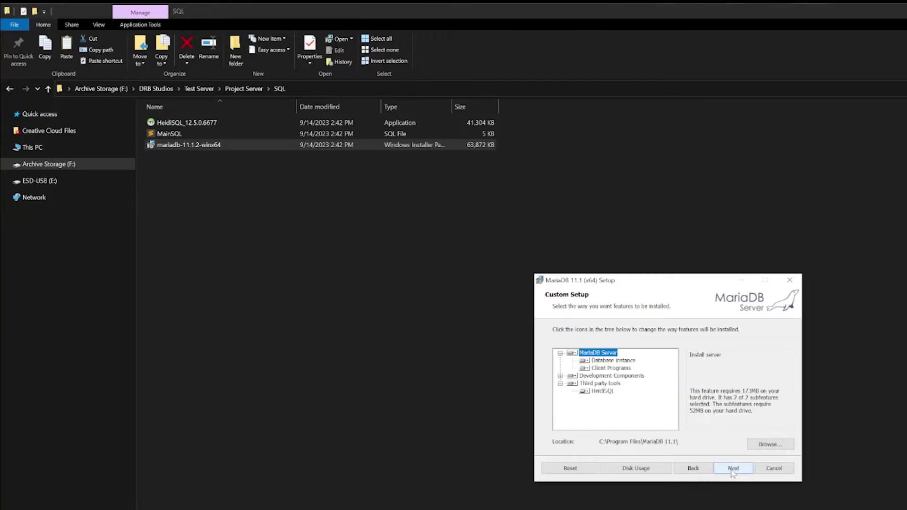
pyautogui.click(732, 471)
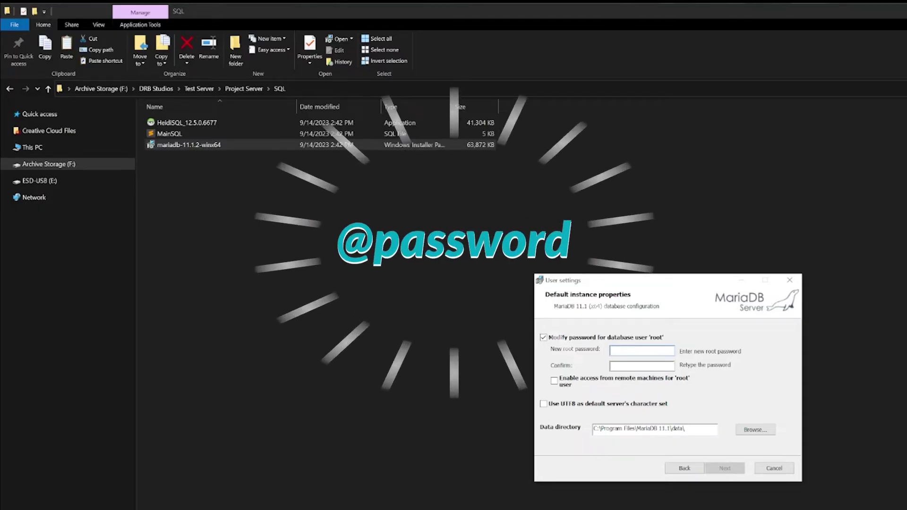
# Enter and confirm the root password, keep default database settings, and finish installing MariaDB.
pyautogui.write('@p')
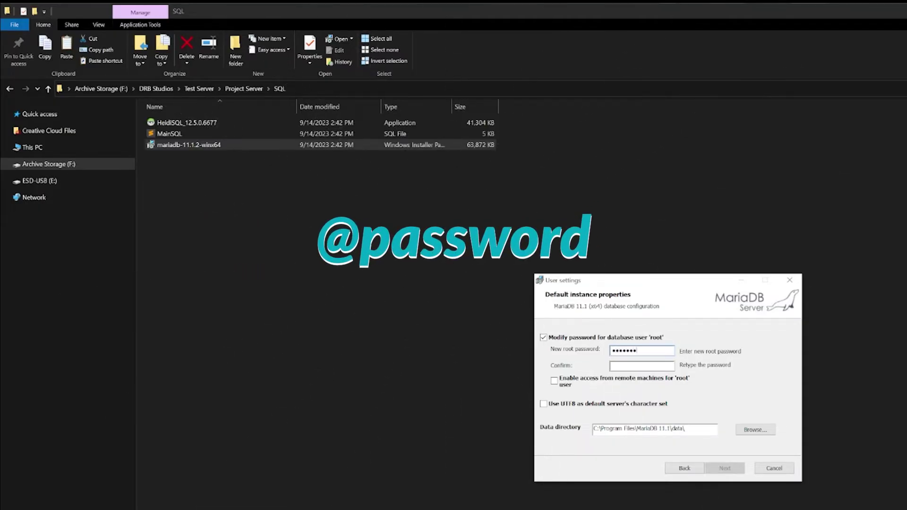
pyautogui.press('Tab')
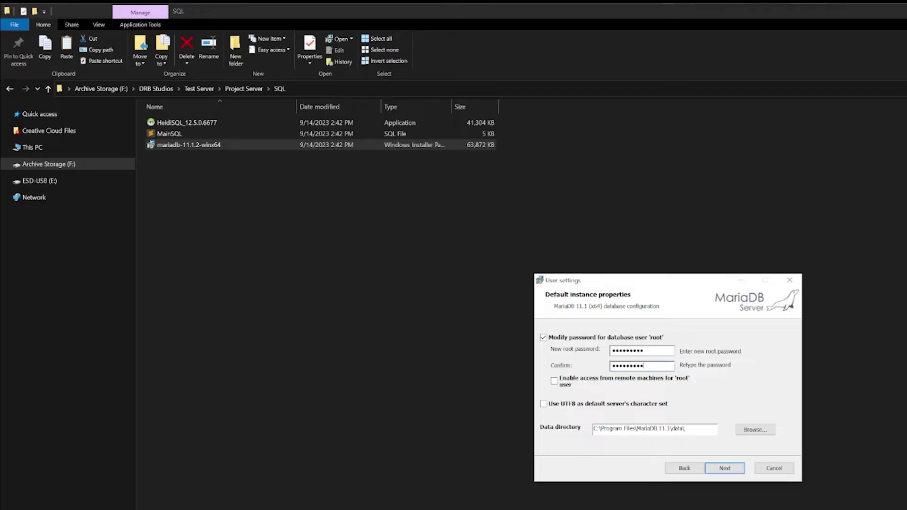
pyautogui.click(725, 470)
pyautogui.click(724, 470)
pyautogui.click(724, 470)
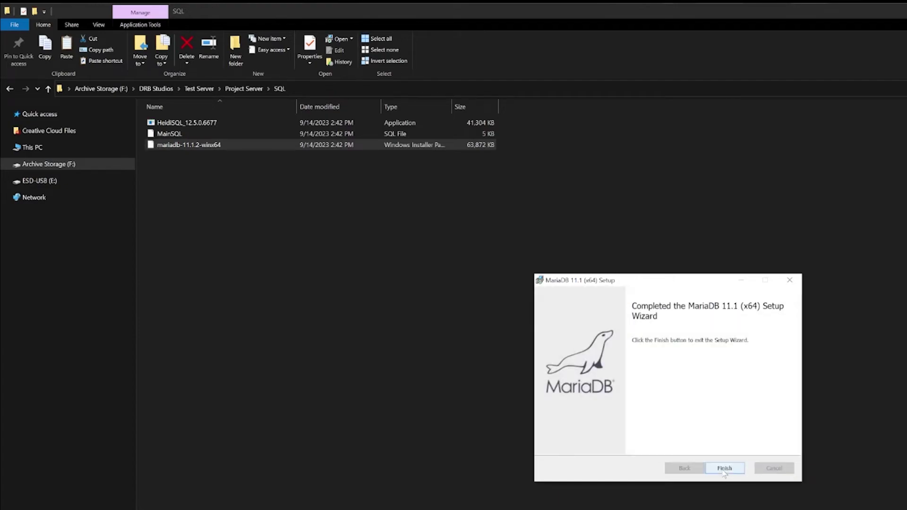
pyautogui.click(723, 468)
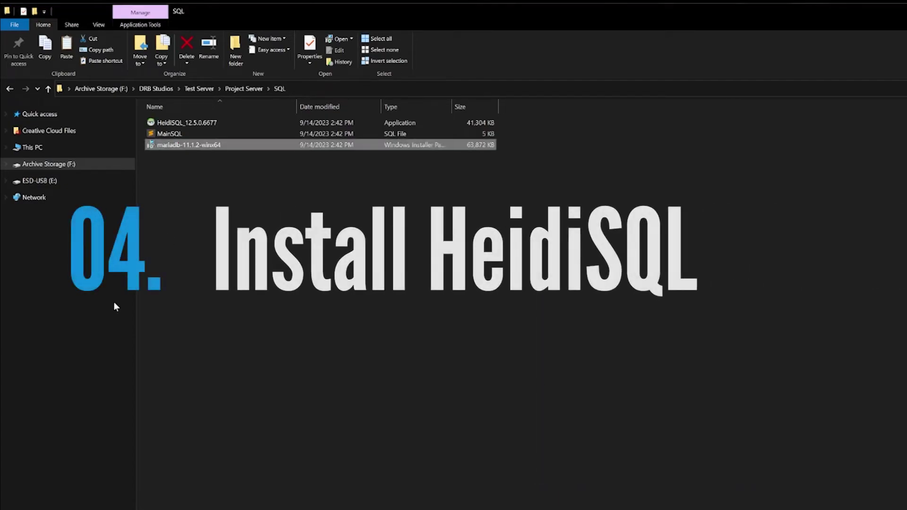
# Install HeidiSQL 12.5.0.6677 with Launch HeidiSQL checked, then move the session manager window aside.
pyautogui.click(207, 124)
pyautogui.doubleClick(206, 125)
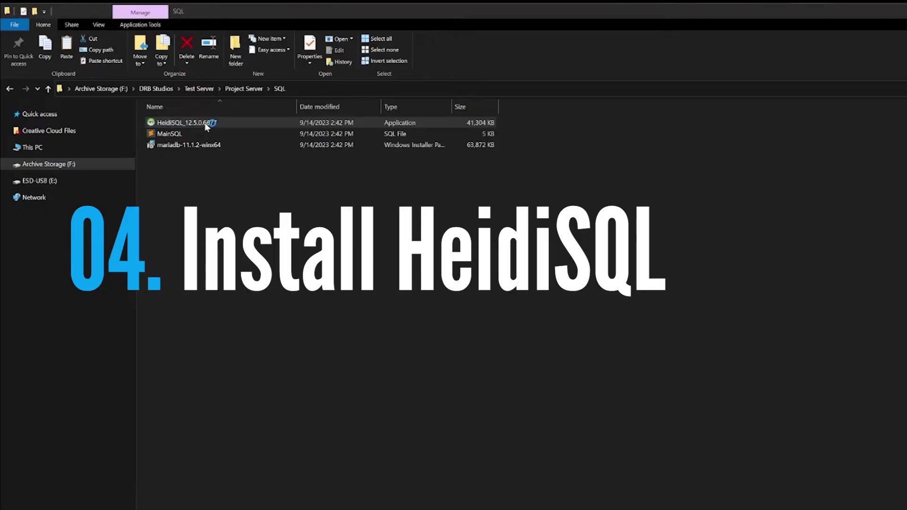
pyautogui.click(762, 483)
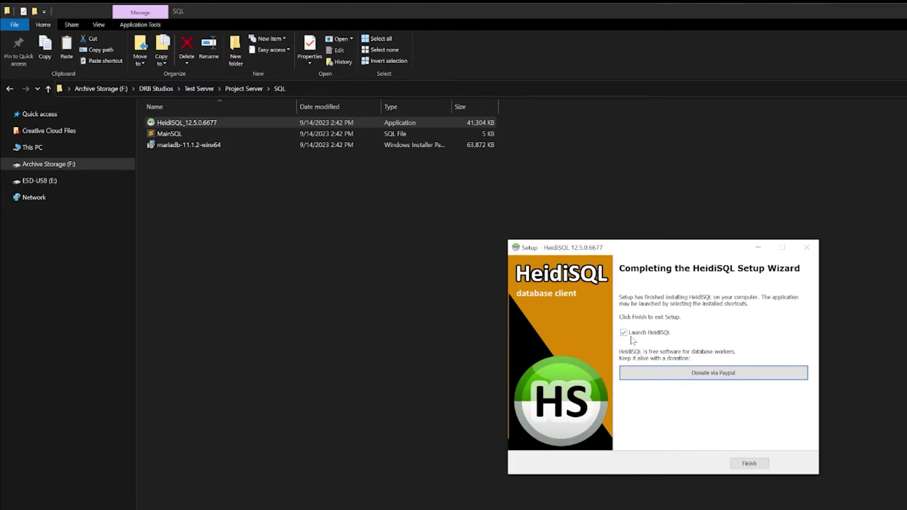
pyautogui.click(754, 462)
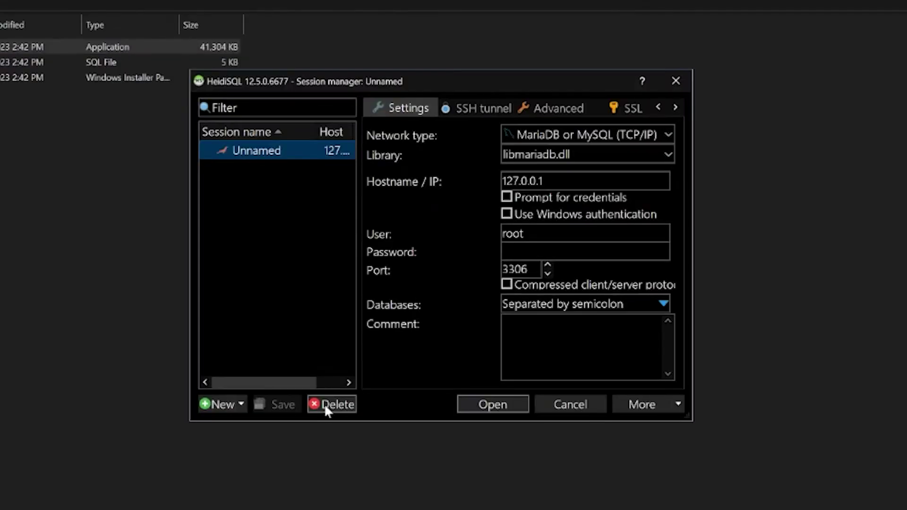
pyautogui.moveTo(439, 79); pyautogui.dragTo(448, 158)
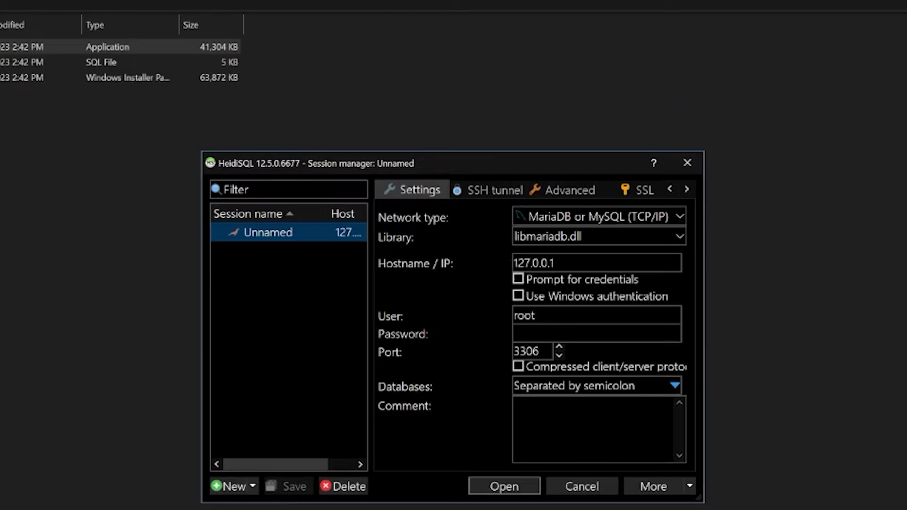
# Enter the root user's password in the session manager and open the 127.0.0.1 connection.
pyautogui.click(597, 334)
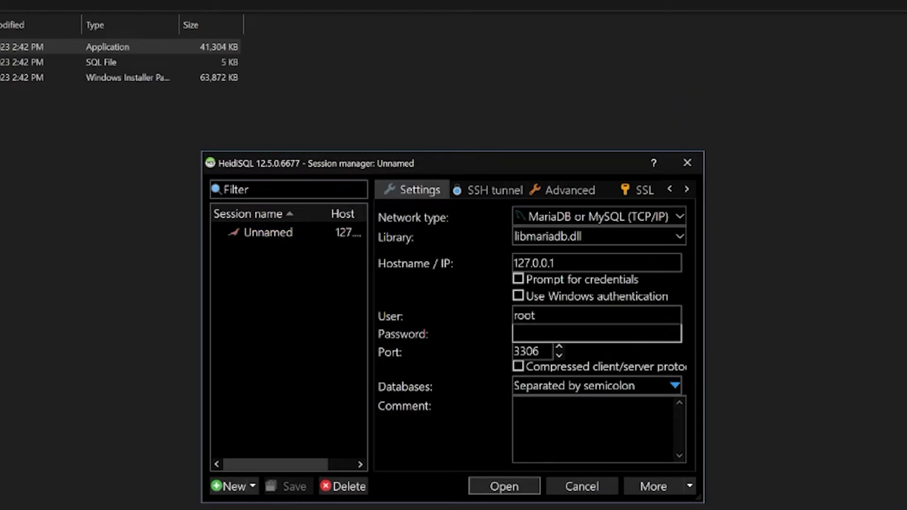
pyautogui.write('@')
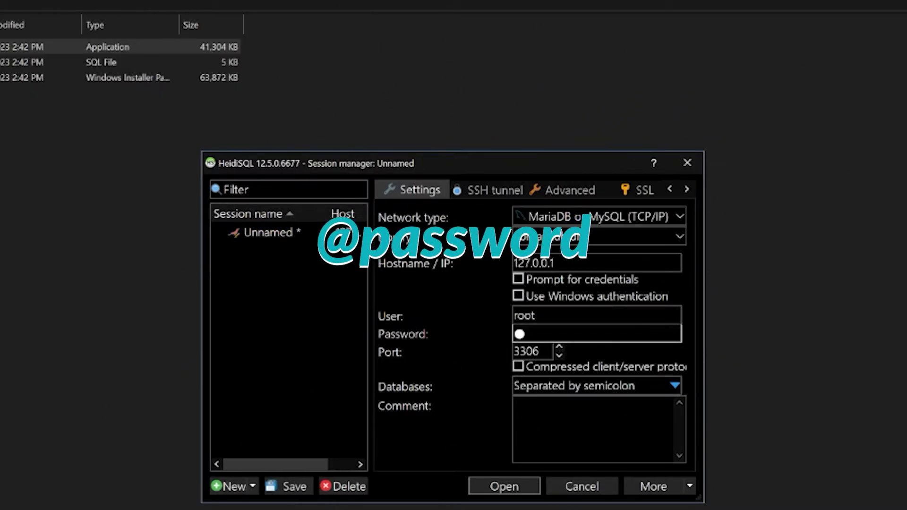
pyautogui.write('password')
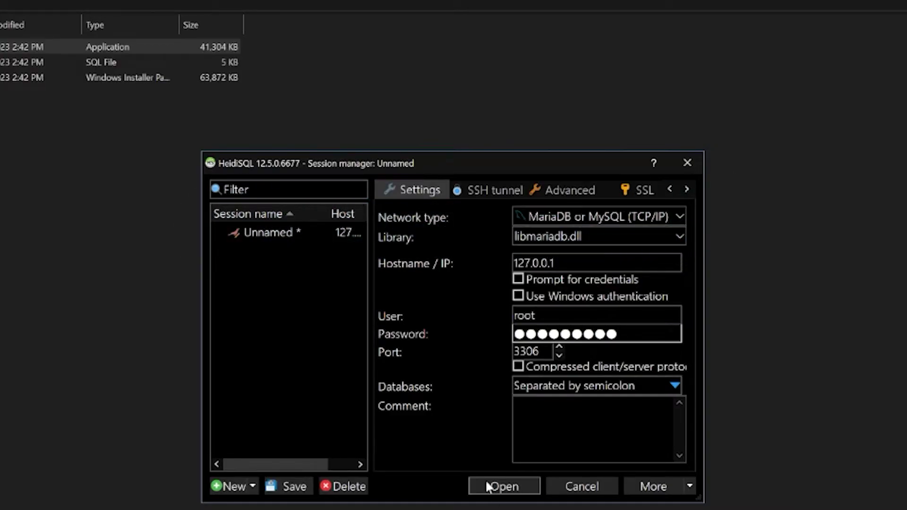
pyautogui.click(498, 486)
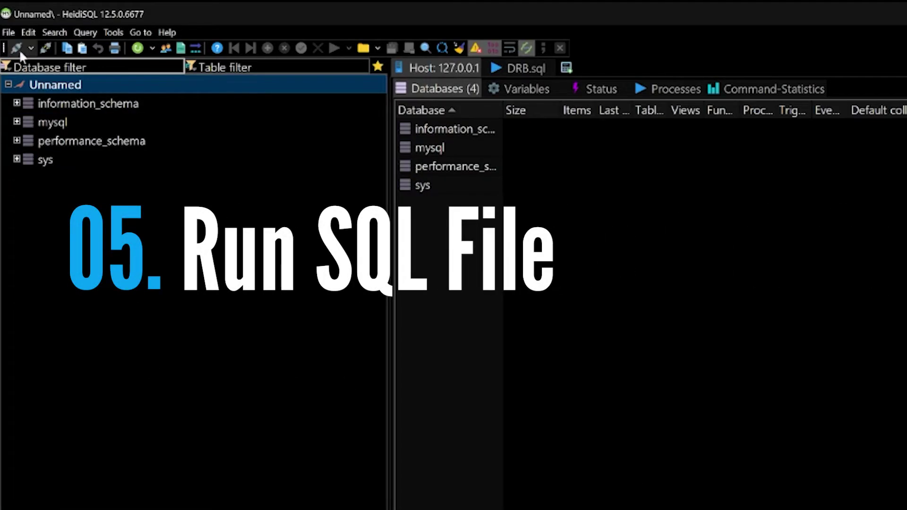
# Run MainSQL from Project Server\SQL in HeidiSQL, accepting auto-detected file encoding.
pyautogui.click(9, 32)
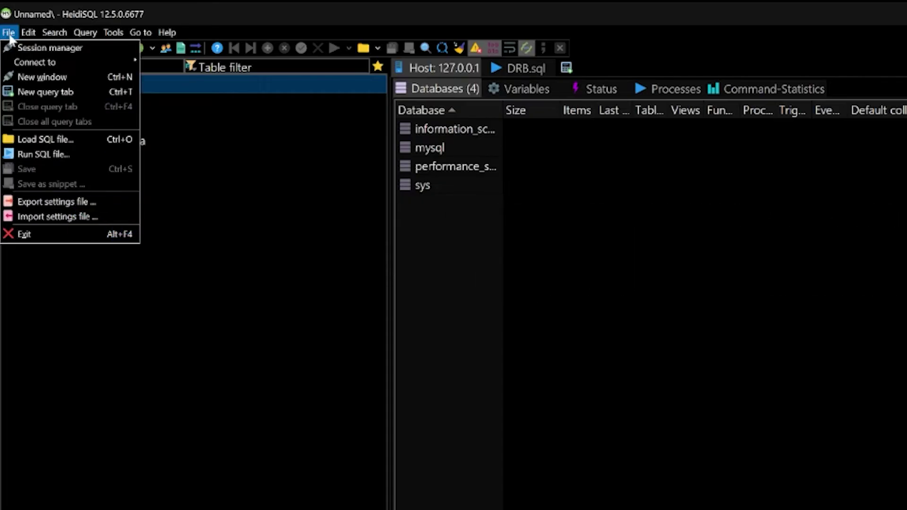
pyautogui.click(68, 154)
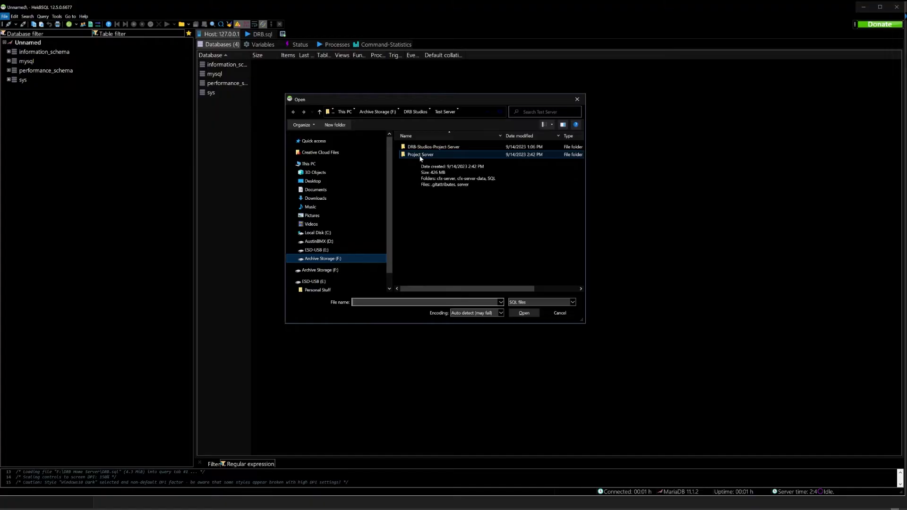
pyautogui.doubleClick(419, 156)
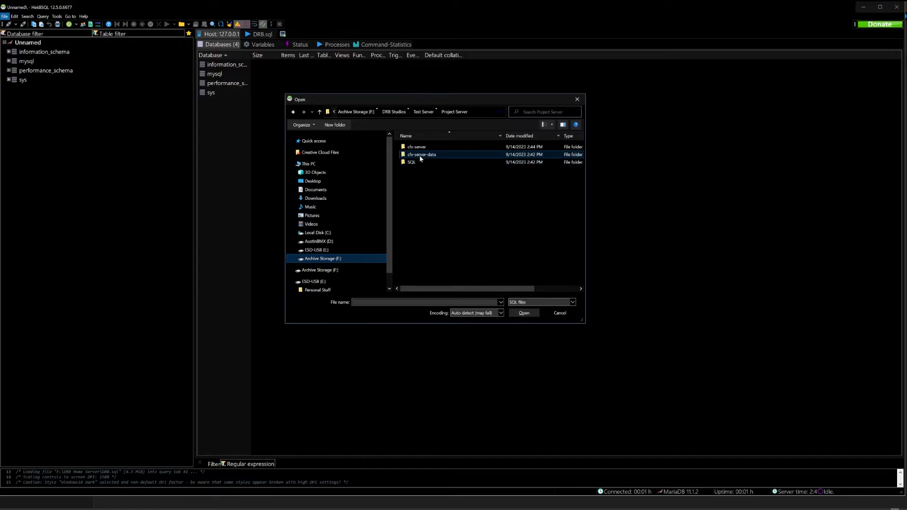
pyautogui.doubleClick(416, 162)
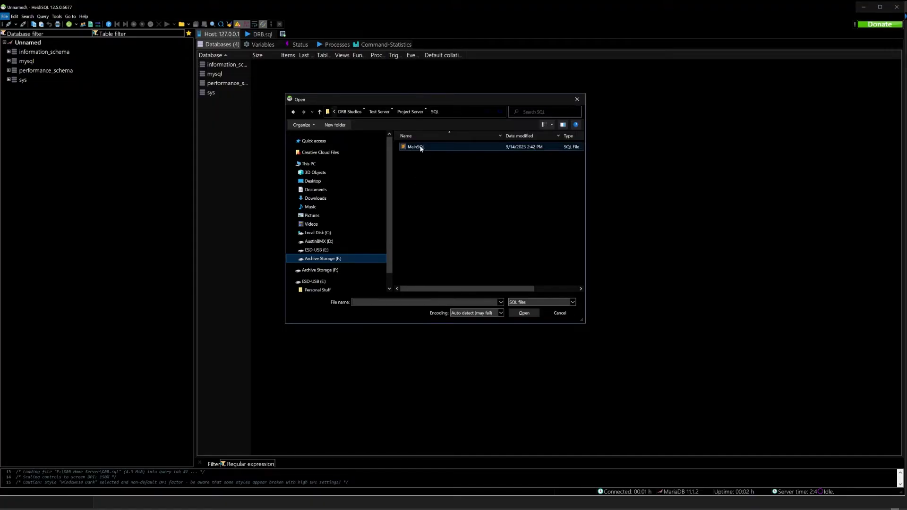
pyautogui.click(414, 147)
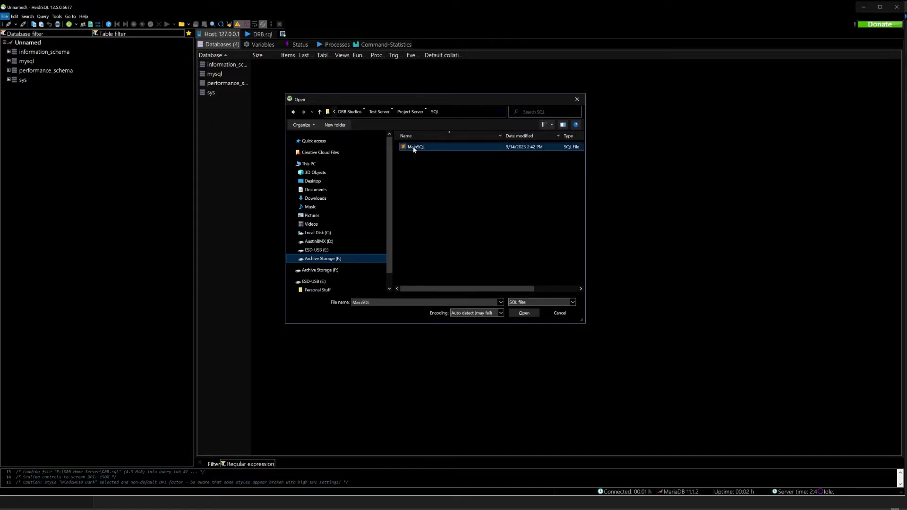
pyautogui.click(524, 313)
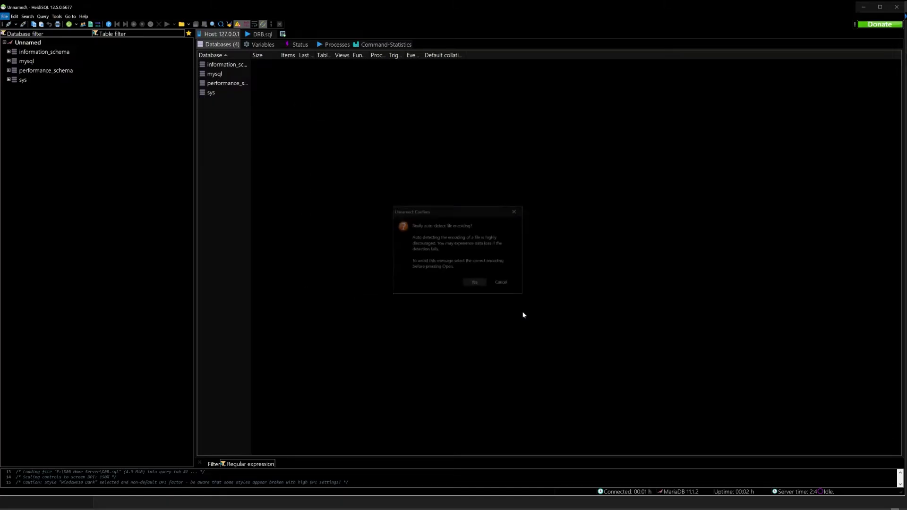
pyautogui.click(475, 283)
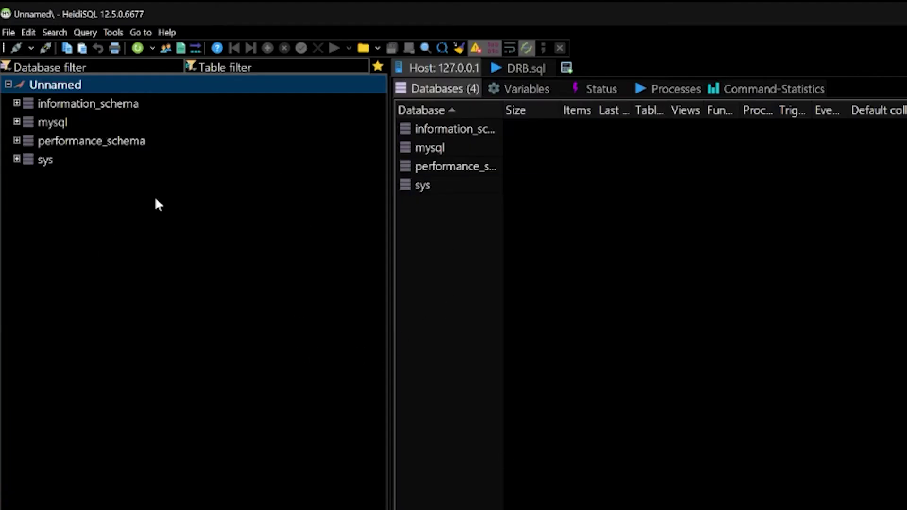
# Disconnect the Unnamed session and reconnect to the local server with the root password.
pyautogui.rightClick(66, 93)
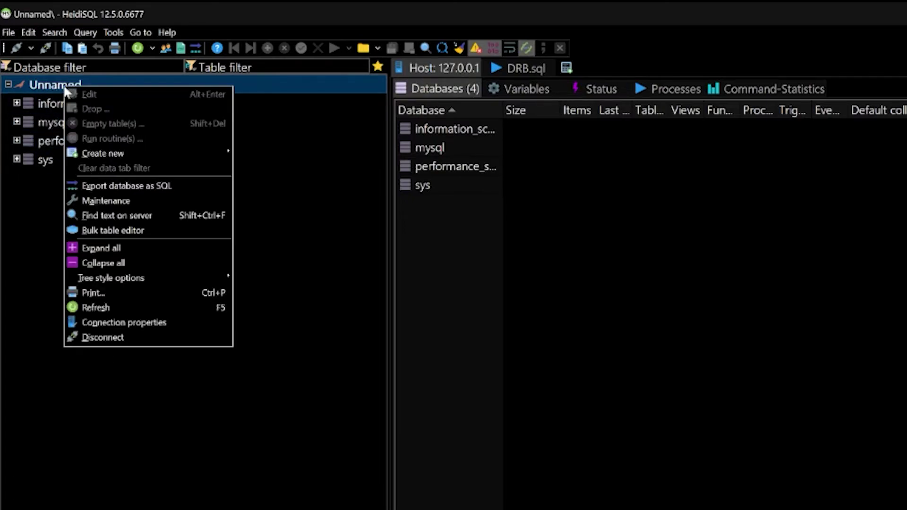
pyautogui.click(100, 336)
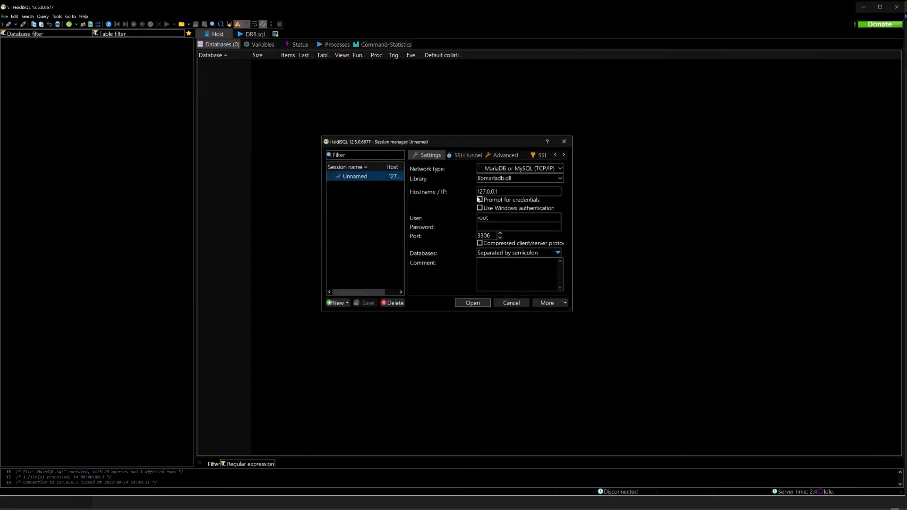
pyautogui.click(479, 227)
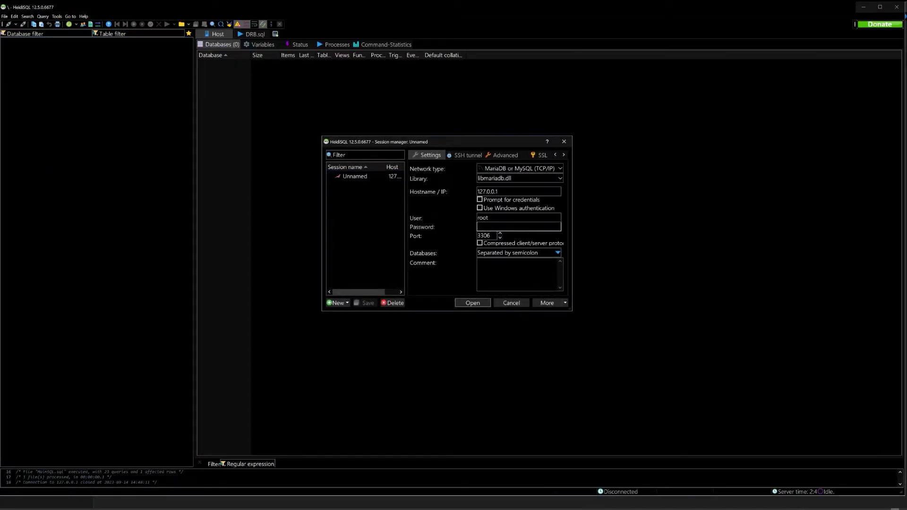
pyautogui.write('*********')
pyautogui.press('Return')
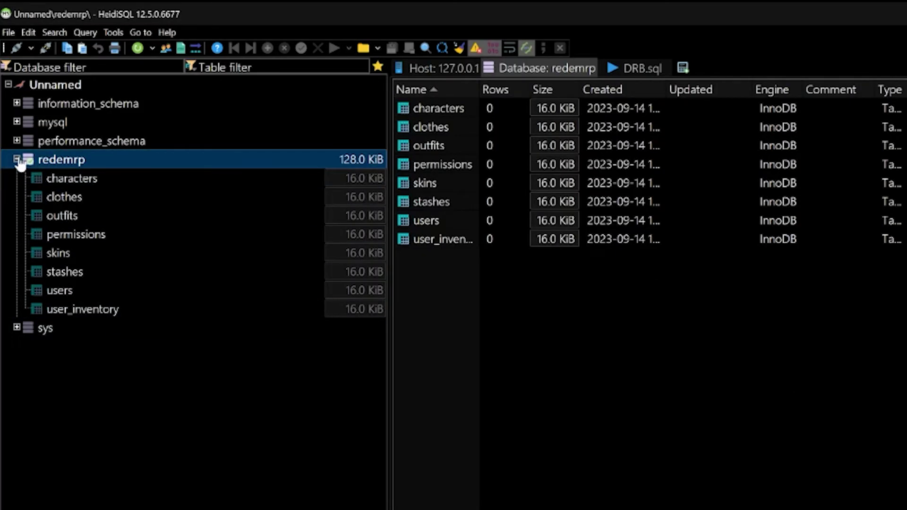
# View the columns of the characters, clothes, outfits, permissions and skins tables under redemrp.
pyautogui.click(87, 176)
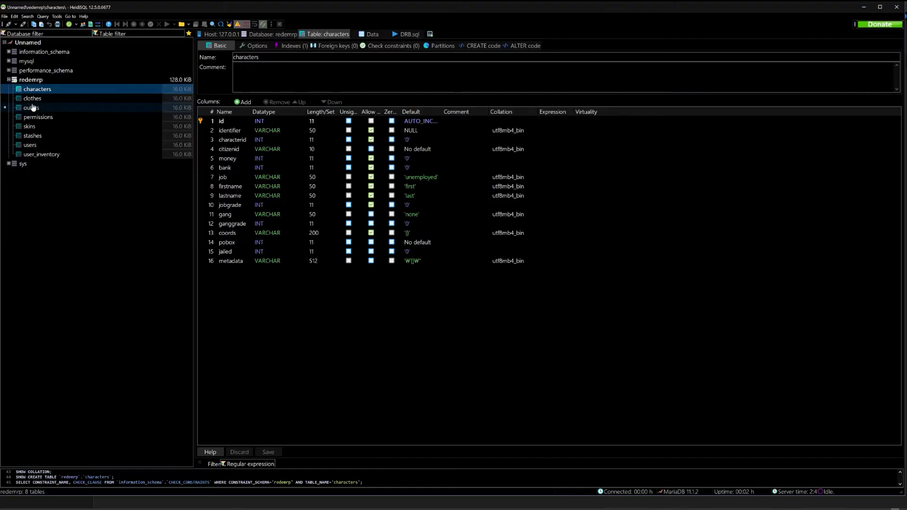
pyautogui.click(34, 100)
pyautogui.click(37, 107)
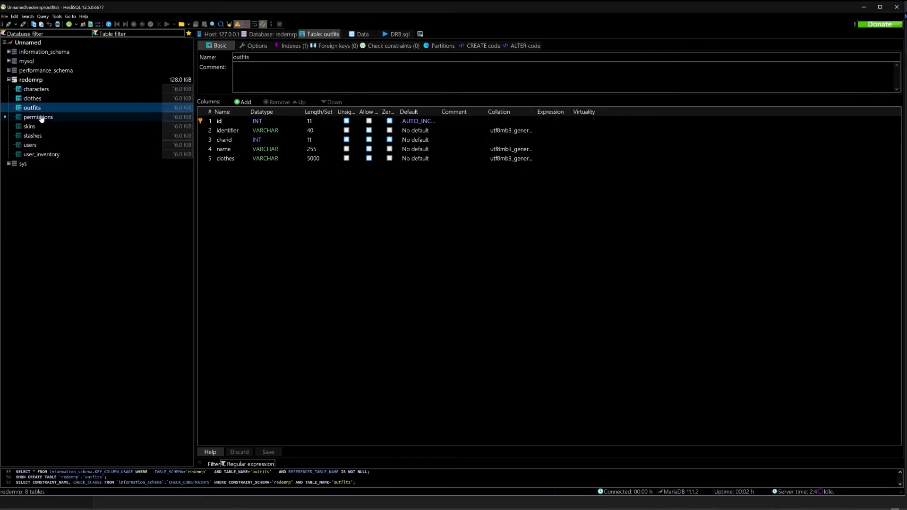
pyautogui.click(40, 117)
pyautogui.click(41, 127)
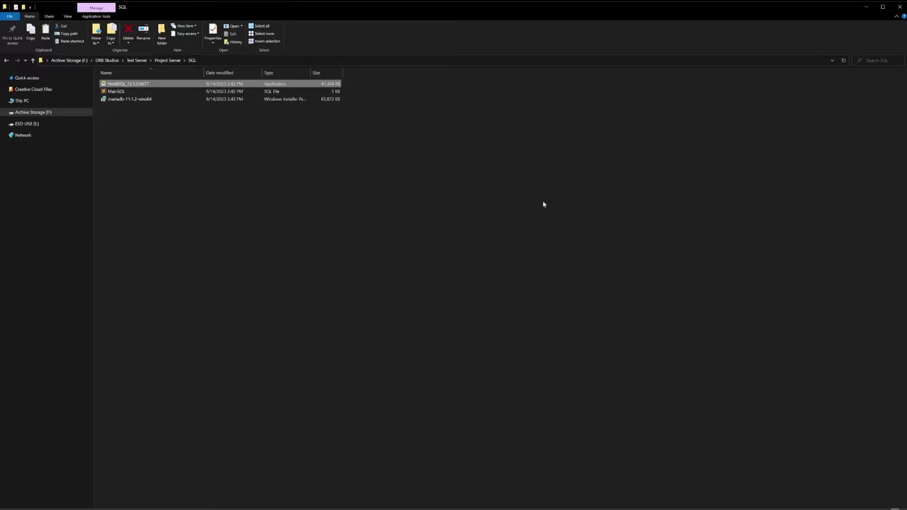
# Go to Project Server\cfx-server and launch the FXServer application.
pyautogui.click(241, 89)
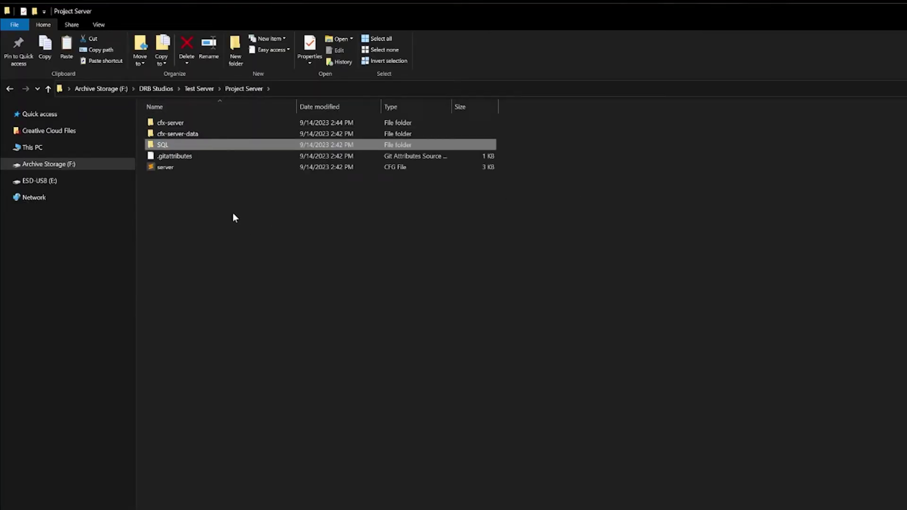
pyautogui.doubleClick(195, 124)
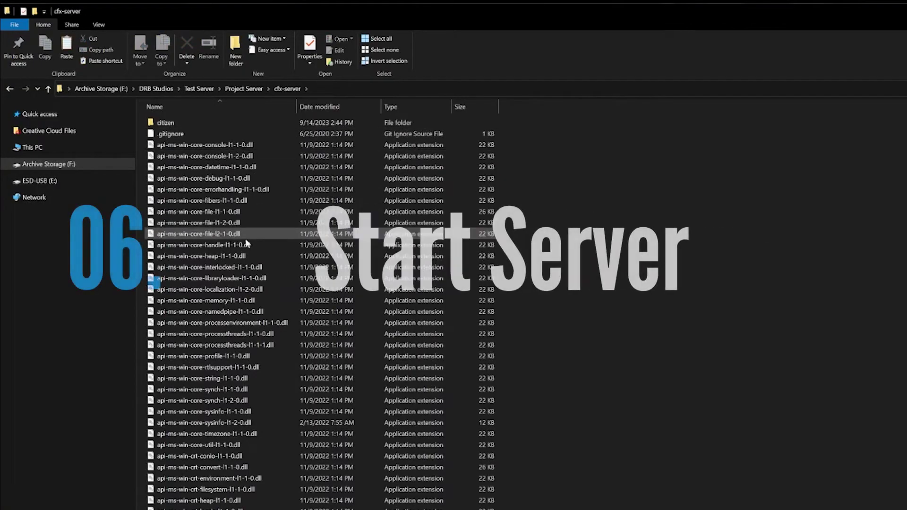
pyautogui.scroll(-10, 260, 410)
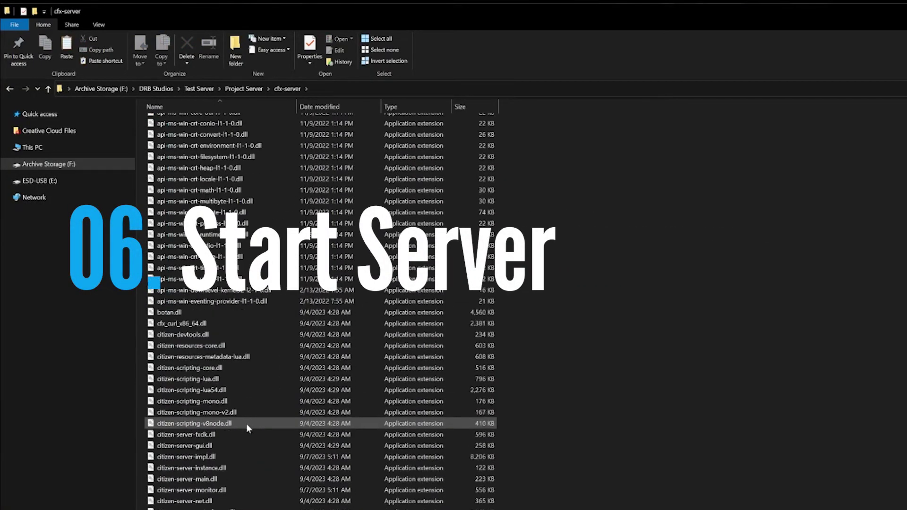
pyautogui.scroll(-4, 245, 423)
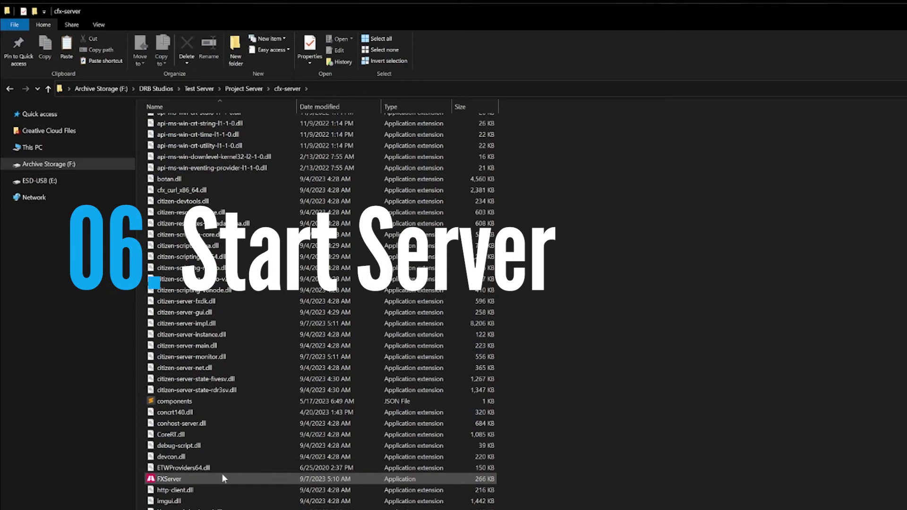
pyautogui.click(197, 480)
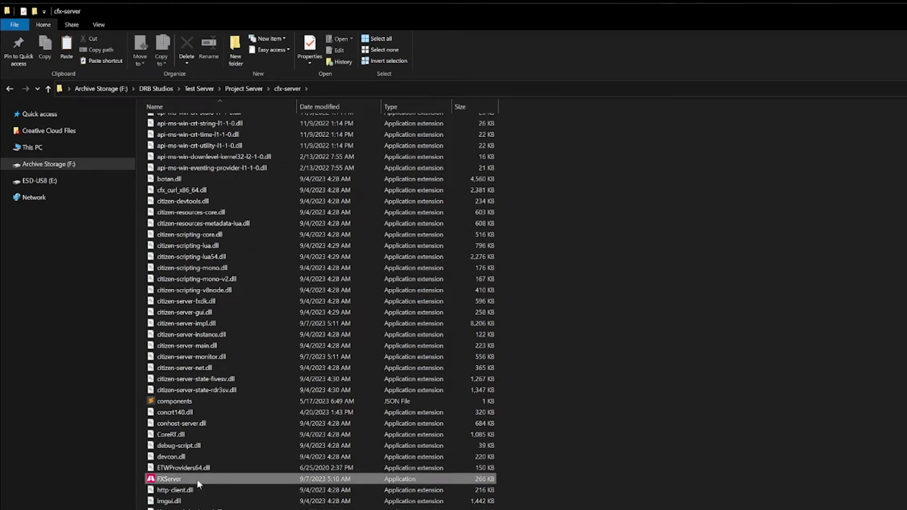
pyautogui.doubleClick(197, 480)
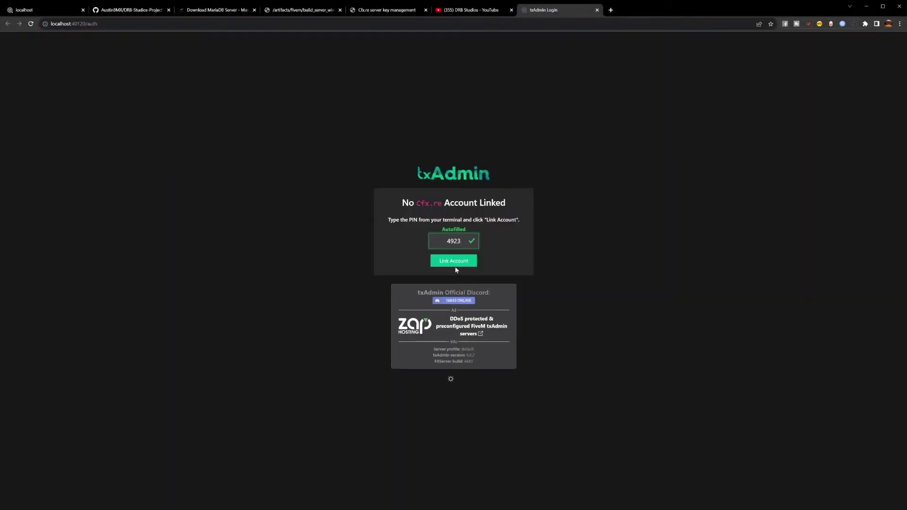
# Link and authorize the Cfx.re account with the autofilled PIN, then enter a backup password.
pyautogui.click(456, 263)
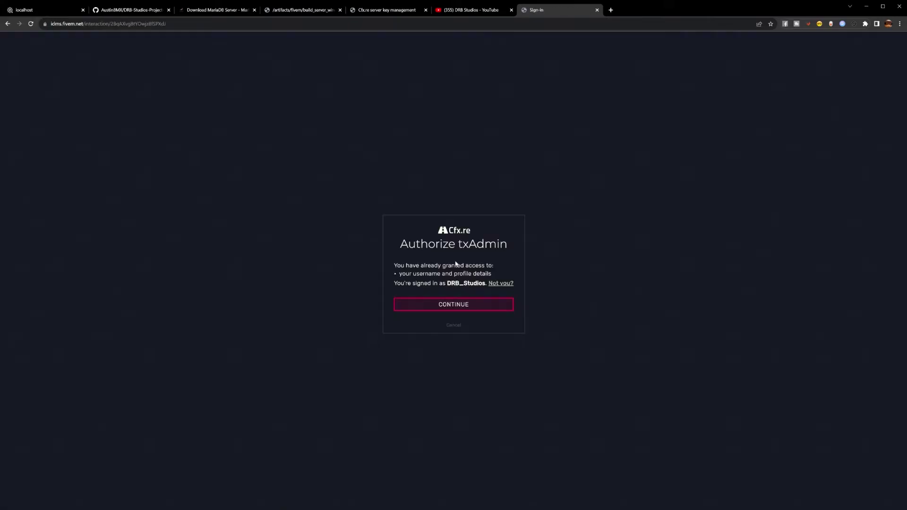
pyautogui.click(448, 310)
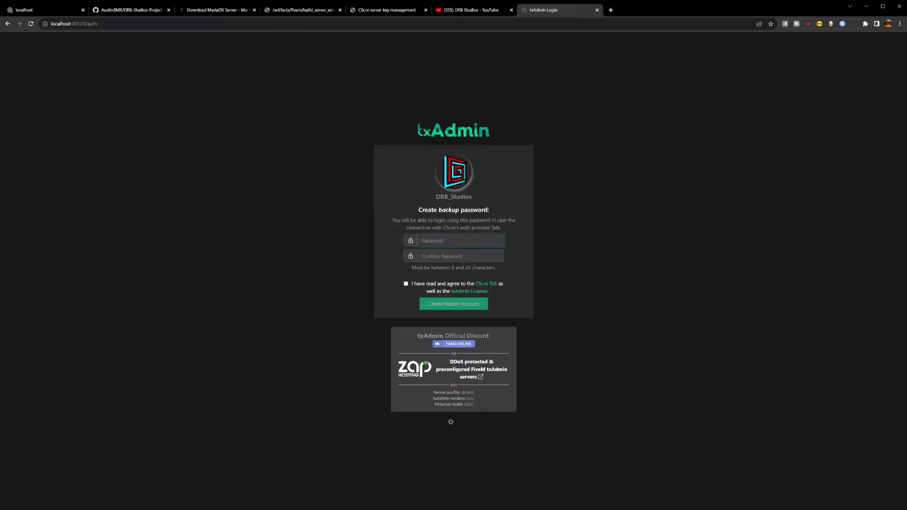
pyautogui.write('••')
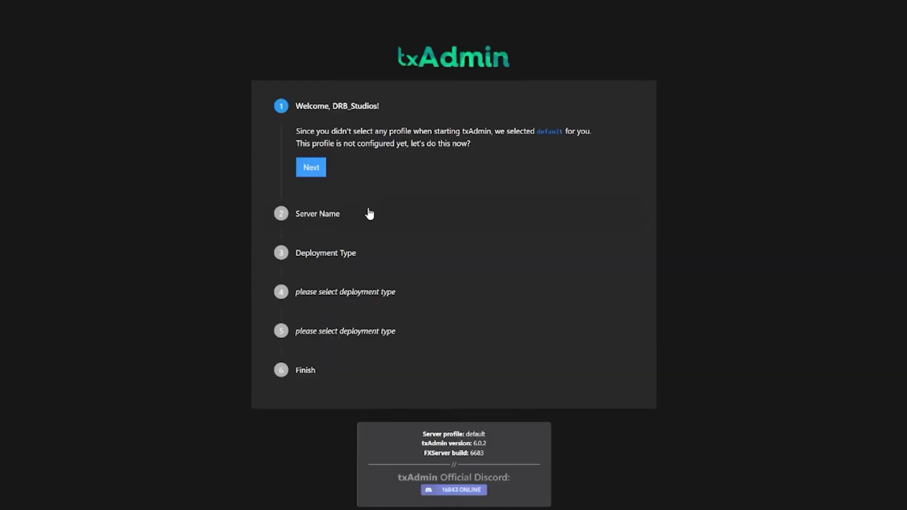
# Name the server 'Project Server' and choose Existing Server Data deployment.
pyautogui.click(316, 174)
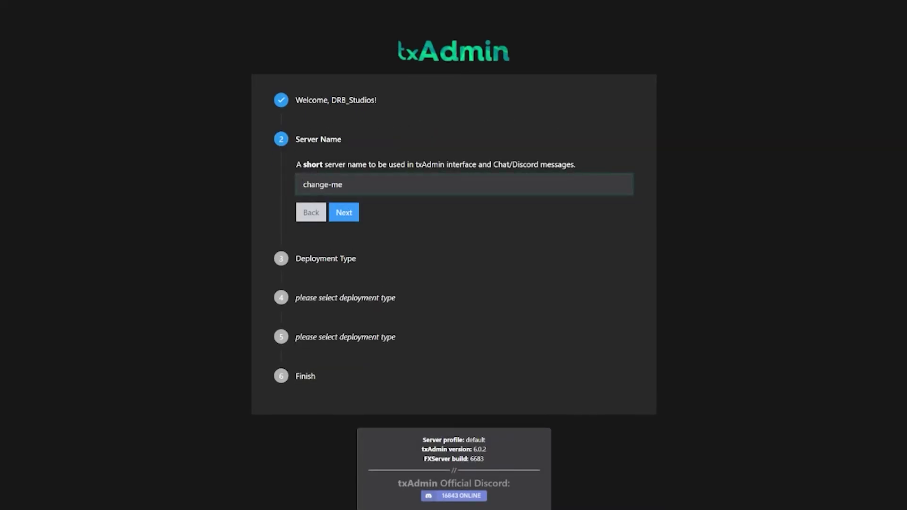
pyautogui.write('P')
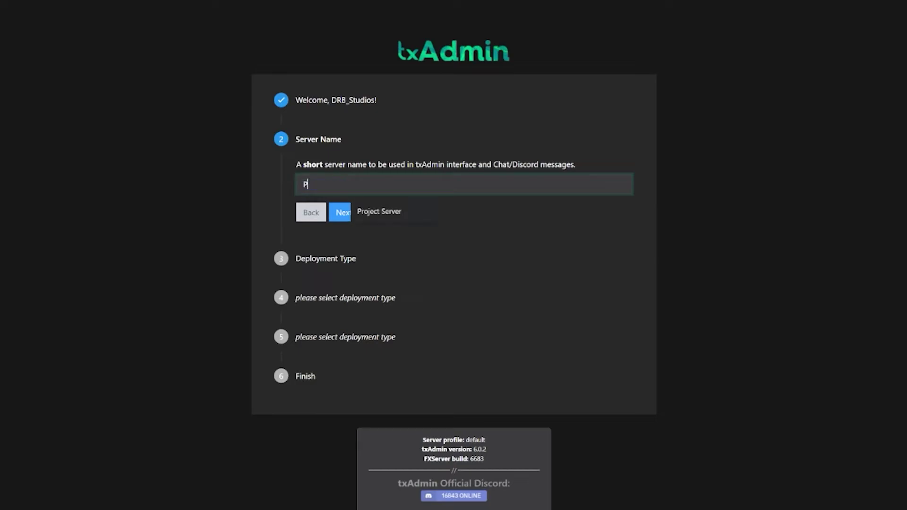
pyautogui.write('roject Server')
pyautogui.click(344, 213)
pyautogui.scroll(-2, 352, 203)
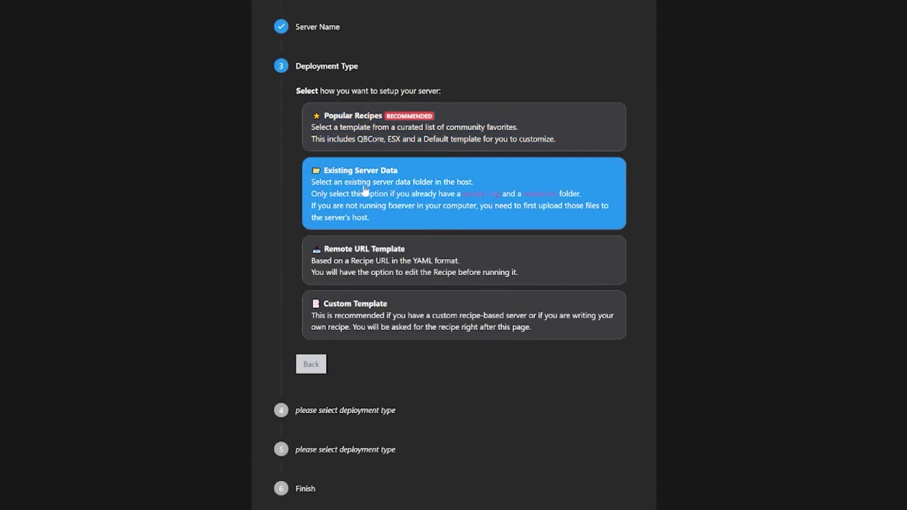
pyautogui.click(362, 189)
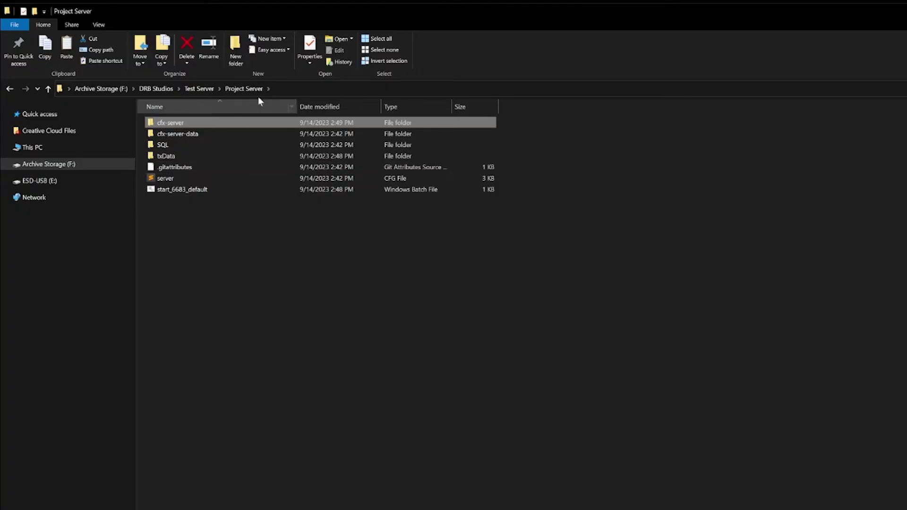
# Copy the cfx-server-data folder's path as text from Explorer's address bar.
pyautogui.doubleClick(192, 136)
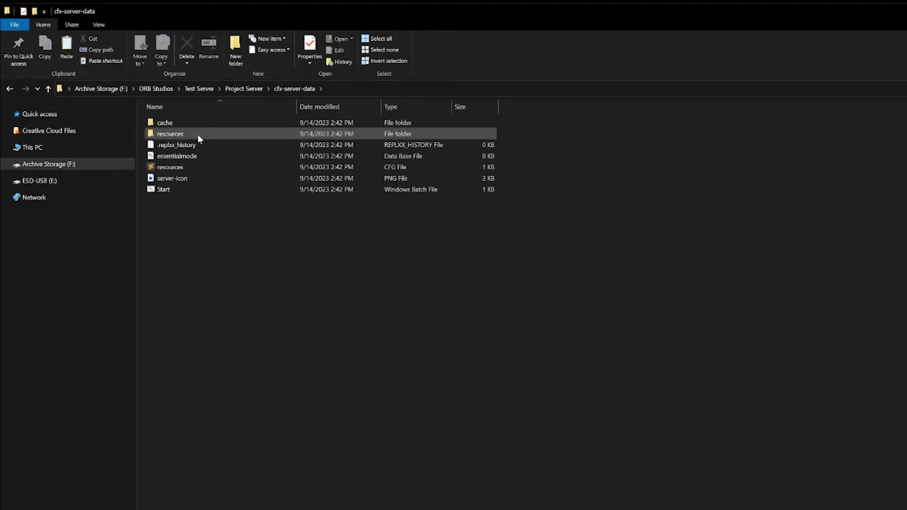
pyautogui.rightClick(288, 92)
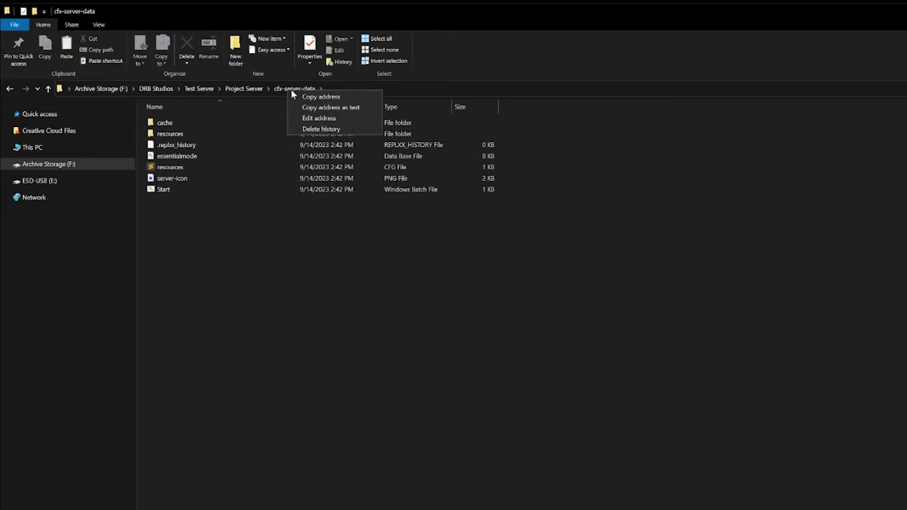
pyautogui.click(325, 112)
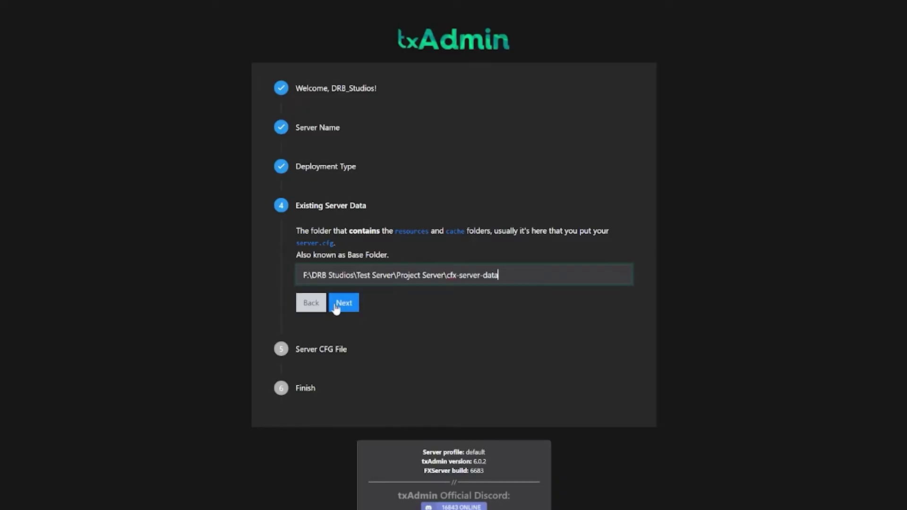
# Accept the cfx-server-data path and detected server.cfg, save and start the server, then view its console.
pyautogui.click(344, 303)
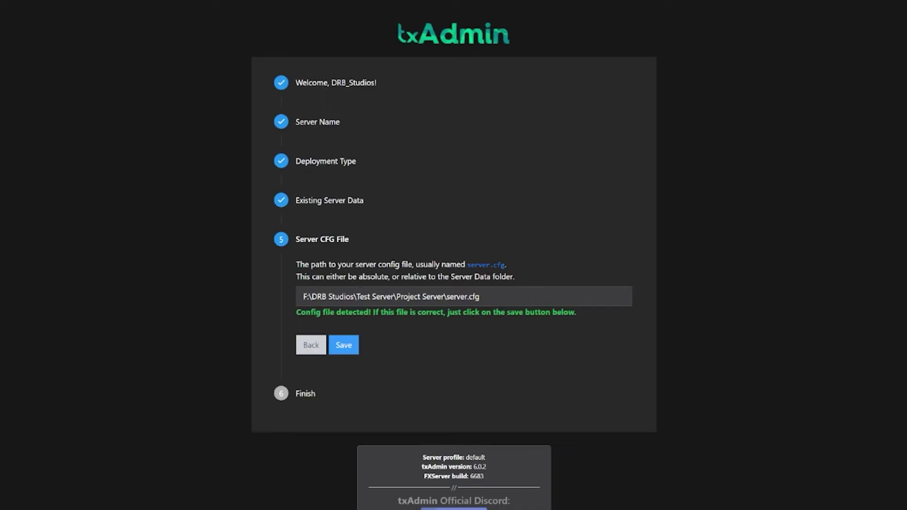
pyautogui.click(343, 345)
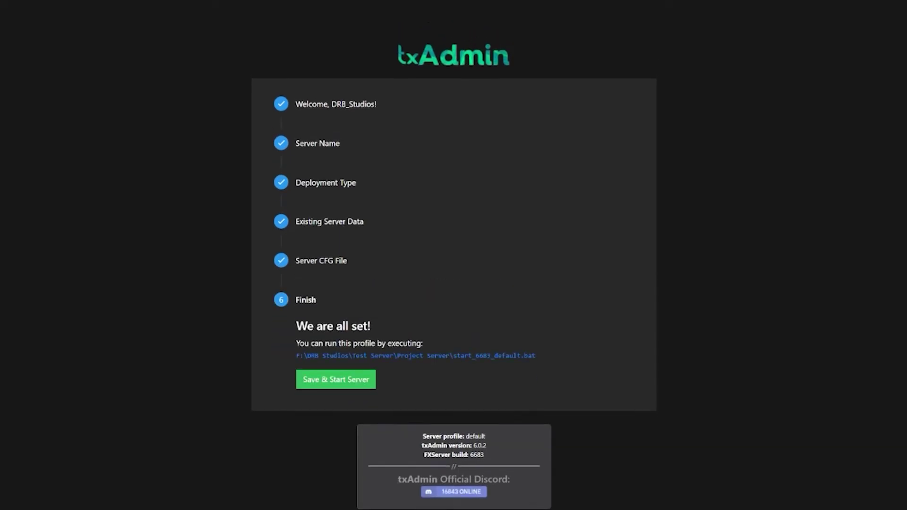
pyautogui.click(340, 380)
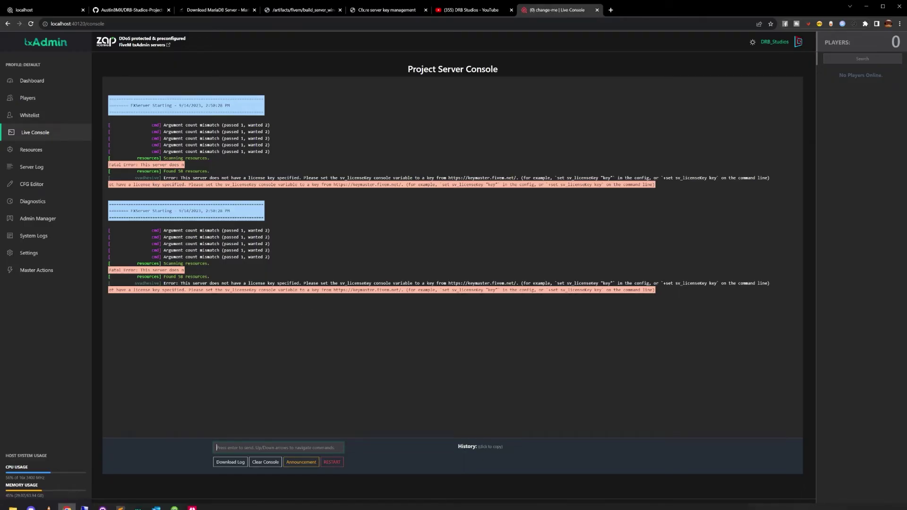
pyautogui.moveTo(192, 508)
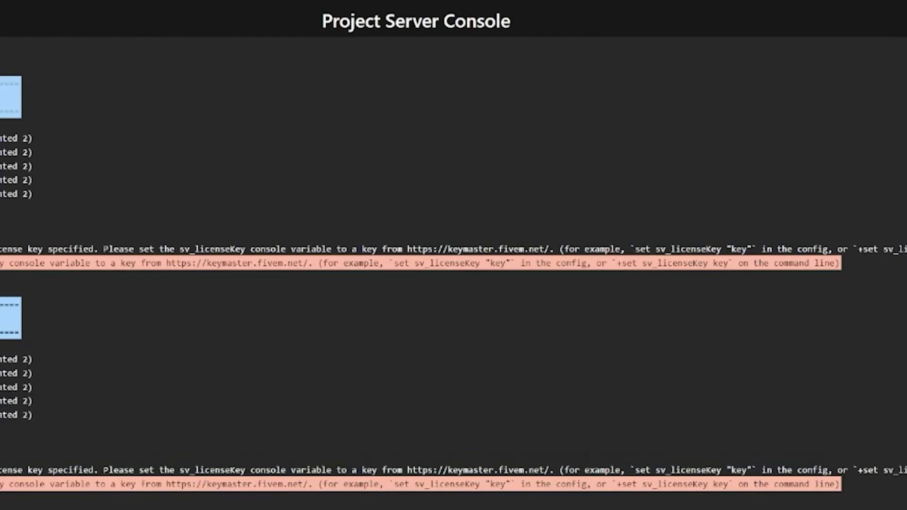
pyautogui.click(152, 484)
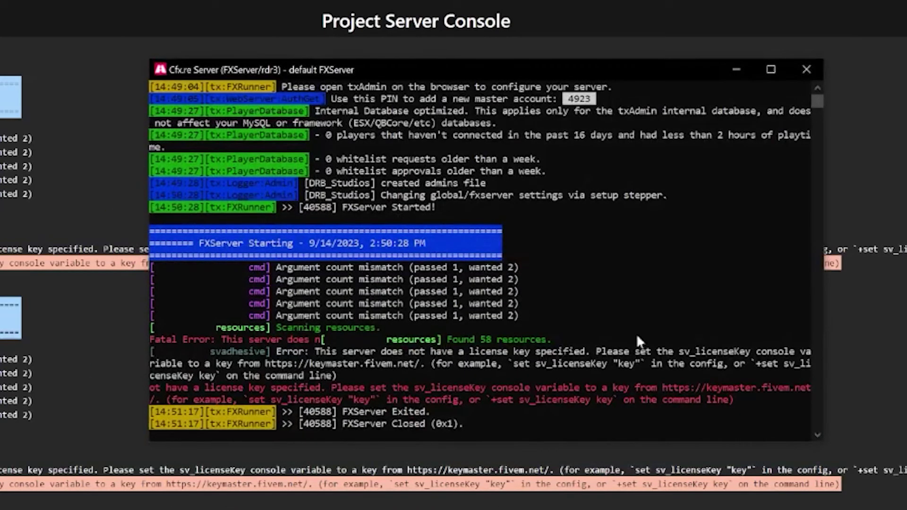
# Scroll the FXServer console log to review the missing sv_licenseKey error.
pyautogui.moveTo(816, 101); pyautogui.dragTo(817, 100)
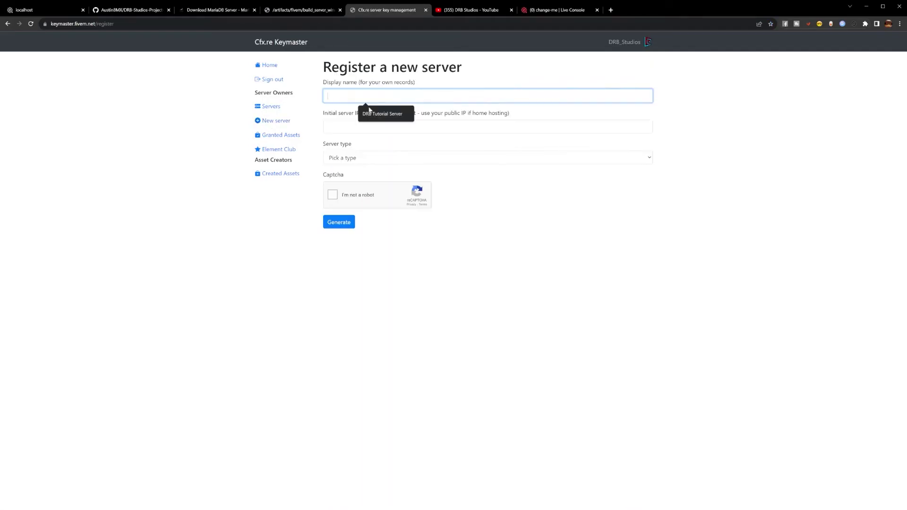
# Fill Keymaster's form: display name DRB Tutorial Server, server IP, Other/Home hosted, provider Home.
pyautogui.click(383, 118)
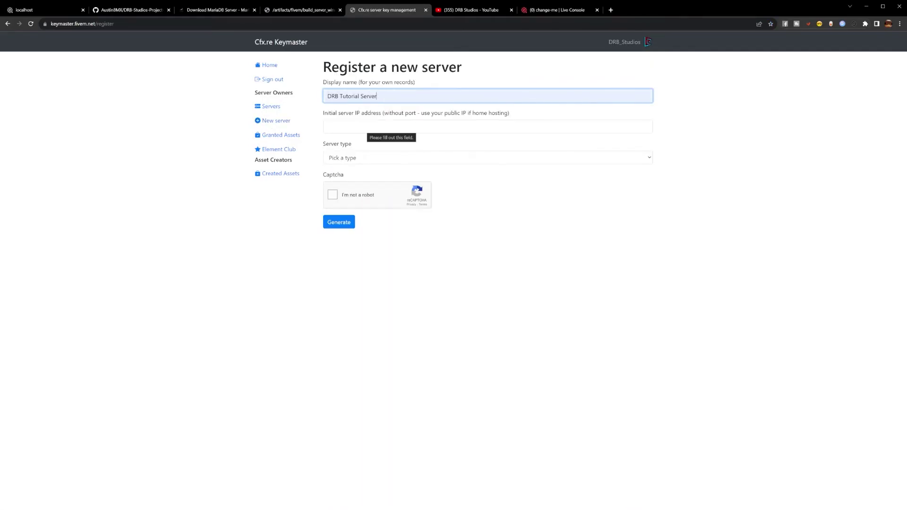
pyautogui.click(386, 127)
pyautogui.click(386, 142)
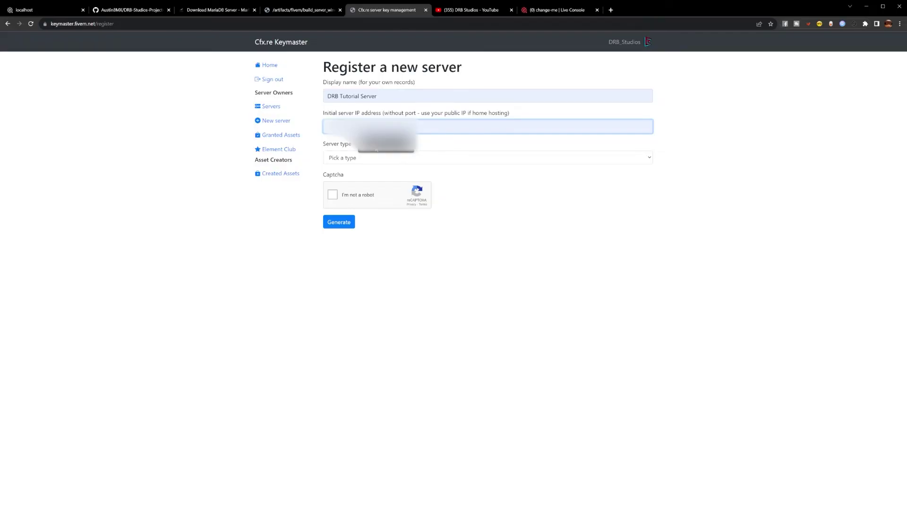
pyautogui.click(377, 150)
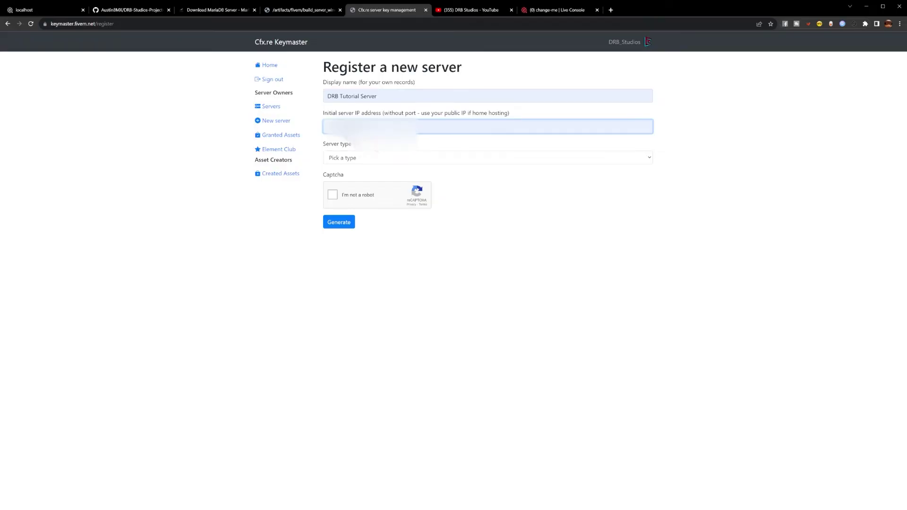
pyautogui.click(367, 159)
pyautogui.click(350, 209)
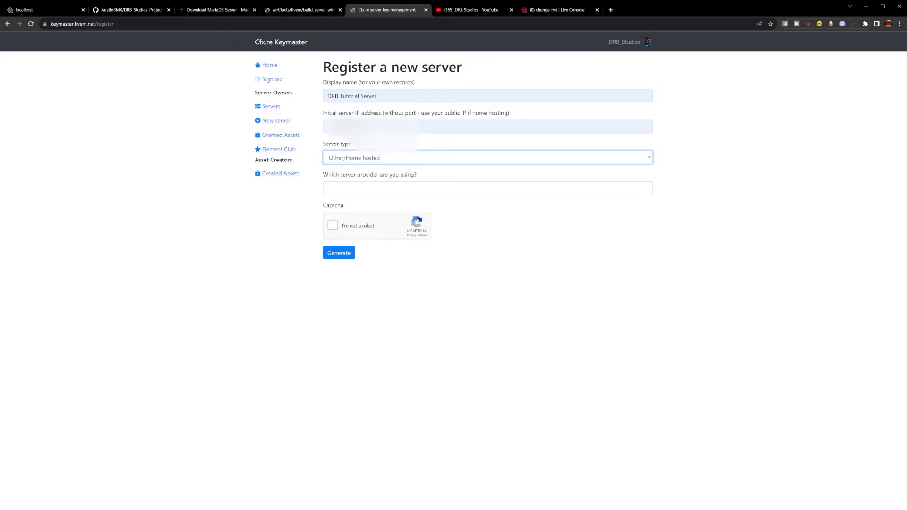
pyautogui.click(369, 188)
pyautogui.click(370, 212)
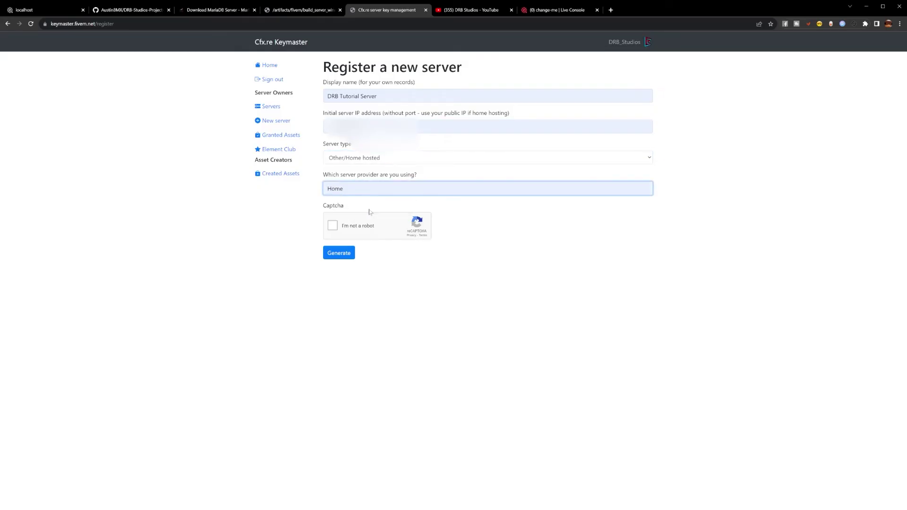
# Pass the reCAPTCHA, generate the license key, copy it, and return to txAdmin.
pyautogui.click(332, 226)
pyautogui.click(341, 254)
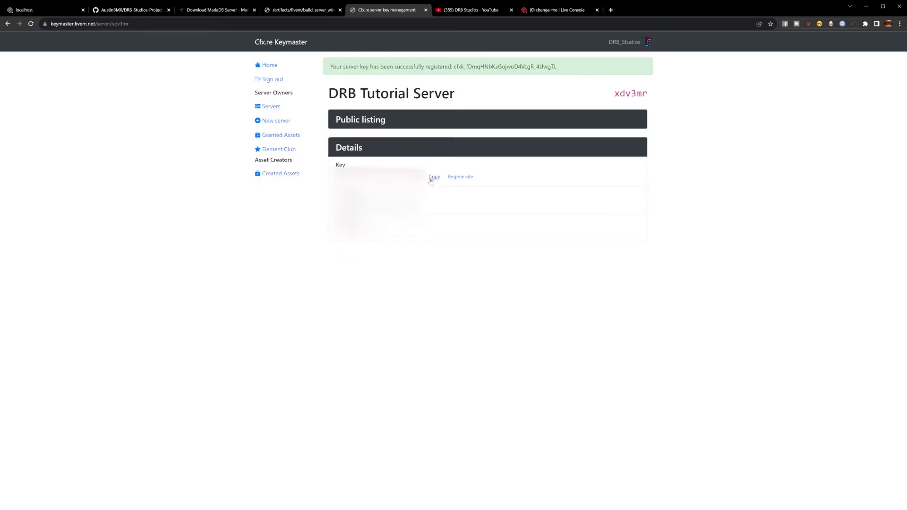
pyautogui.click(434, 177)
pyautogui.click(552, 10)
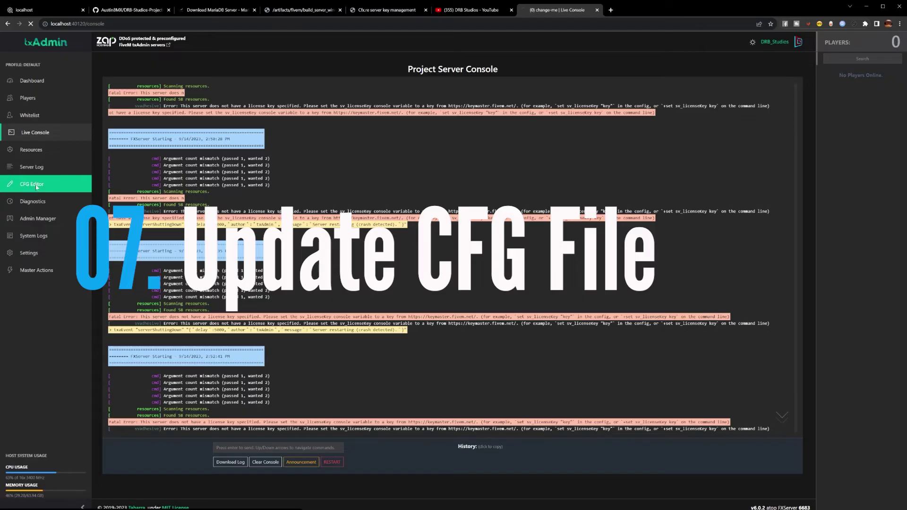
# Paste the license key after sv_licenseKey in the CFG Editor and save server.cfg.
pyautogui.click(36, 186)
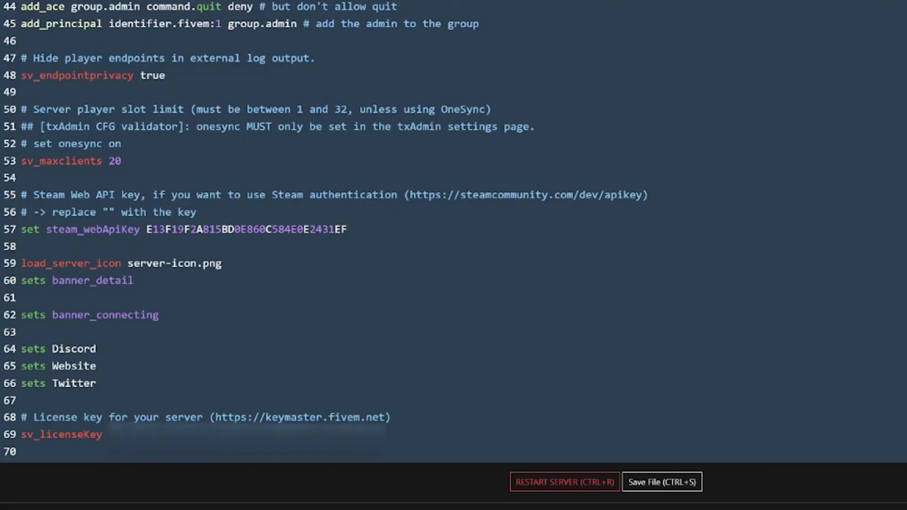
pyautogui.hotkey('ctrl', 'v')
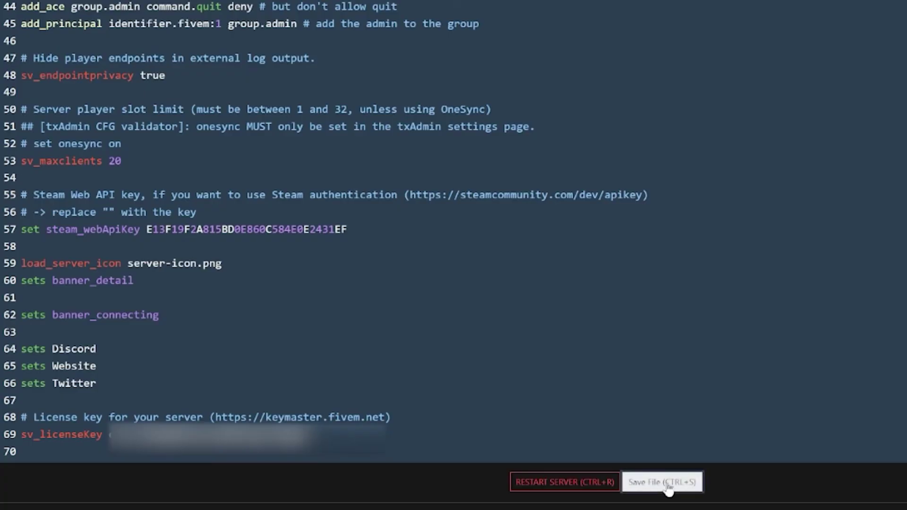
pyautogui.click(668, 487)
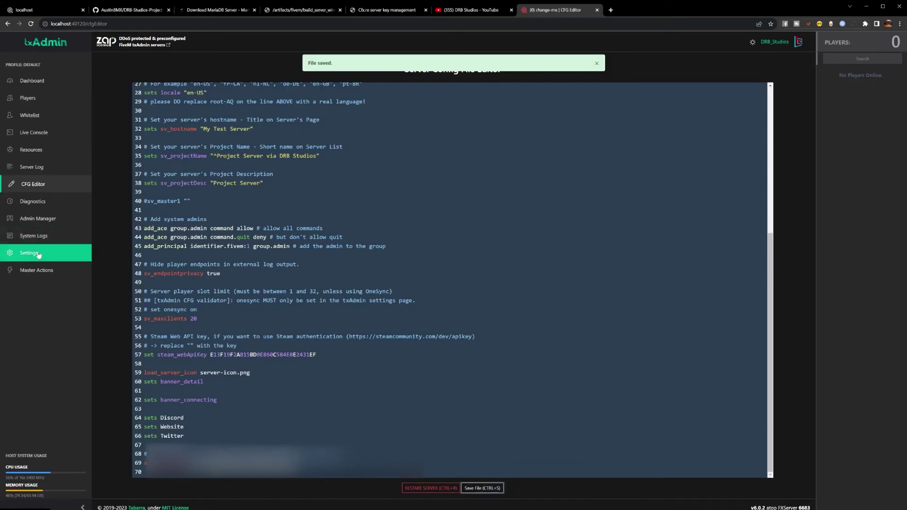
# Set OneSync to On (with infinity) in the FXServer settings and save them.
pyautogui.click(38, 255)
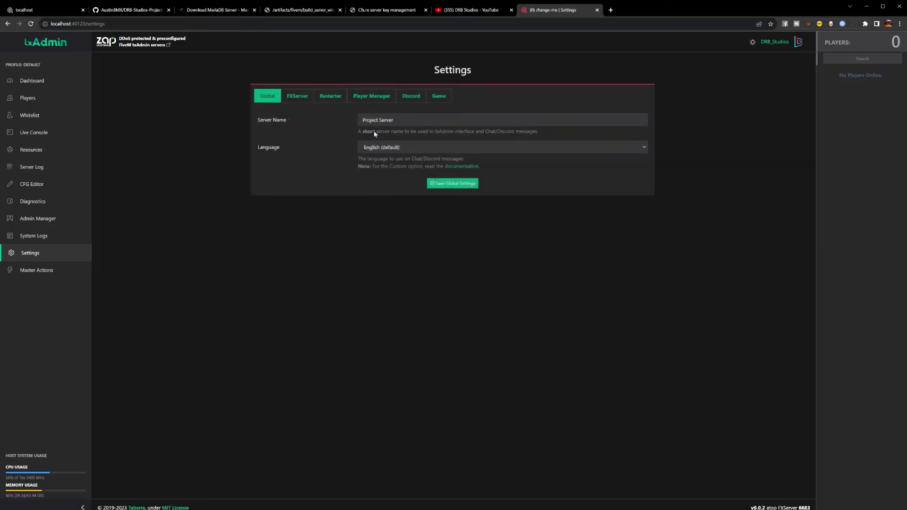
pyautogui.click(297, 97)
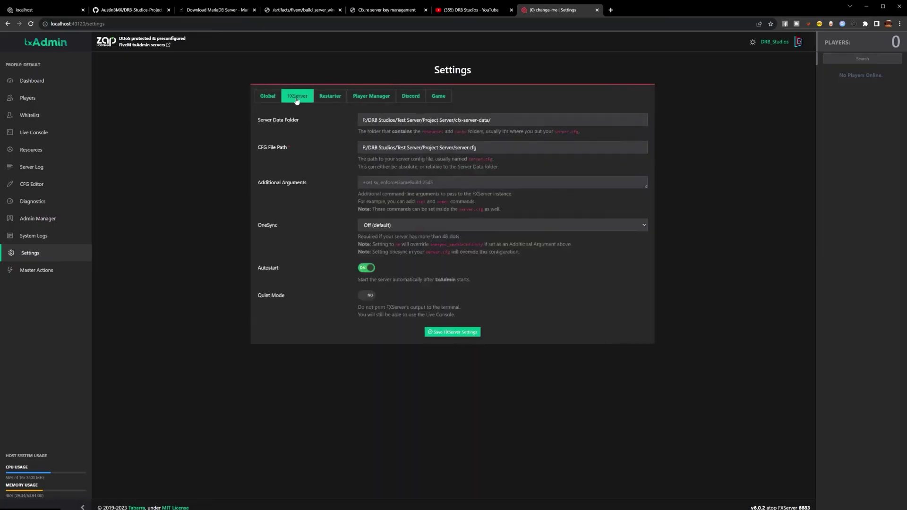
pyautogui.click(398, 225)
pyautogui.click(384, 248)
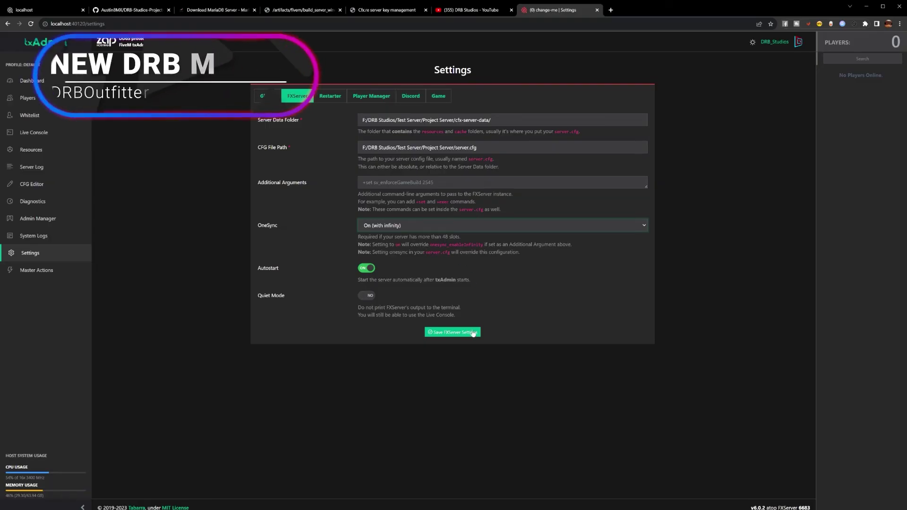
pyautogui.click(454, 333)
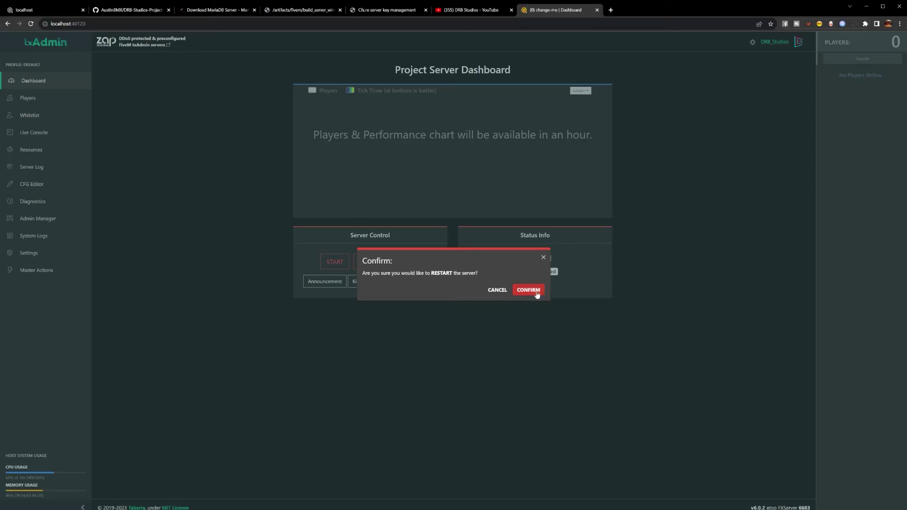
# Confirm the server restart and follow its output in the Live Console.
pyautogui.click(533, 289)
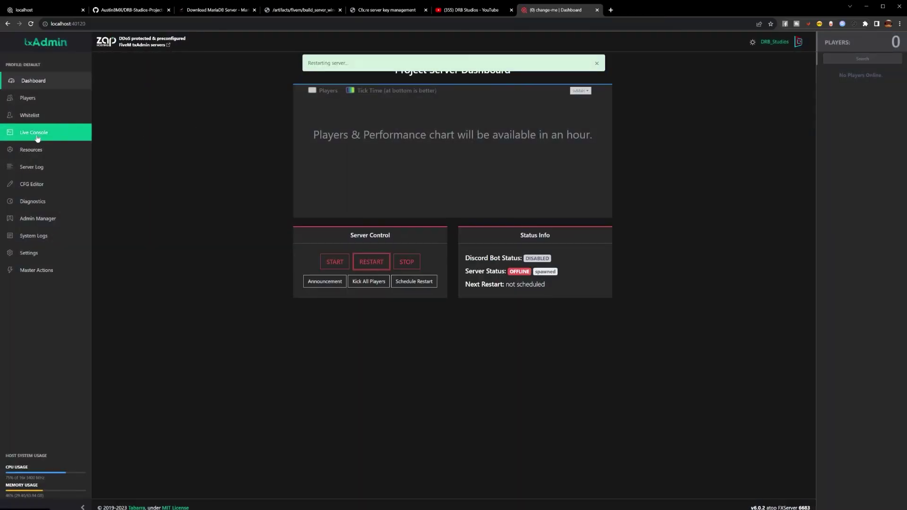
pyautogui.click(36, 135)
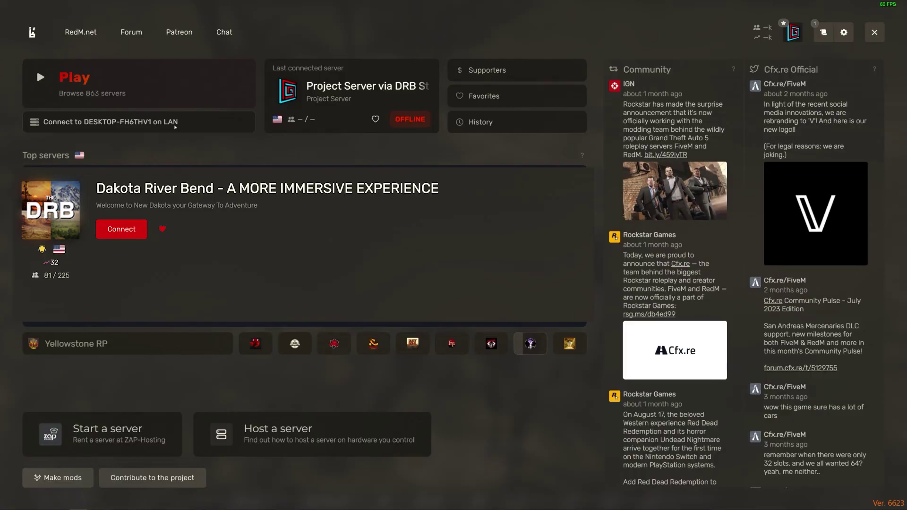
# Connect to the local DESKTOP server over LAN from the RedM launcher.
pyautogui.click(175, 124)
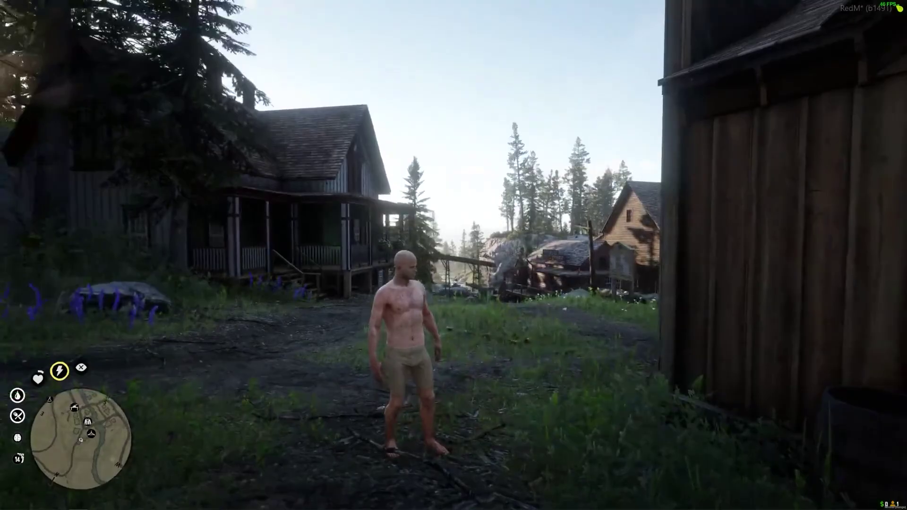
# Walk the character forward through town, turning right and then left.
pyautogui.press('w')
pyautogui.press('w')
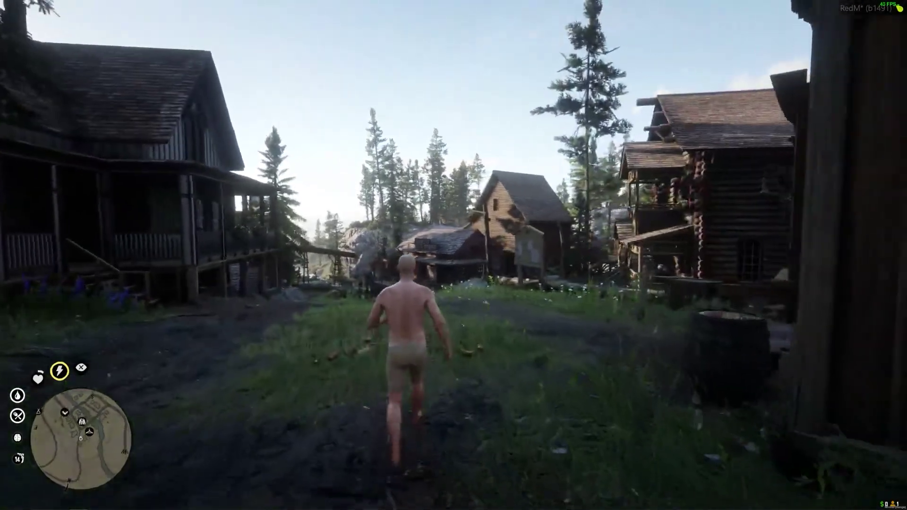
pyautogui.press('w')
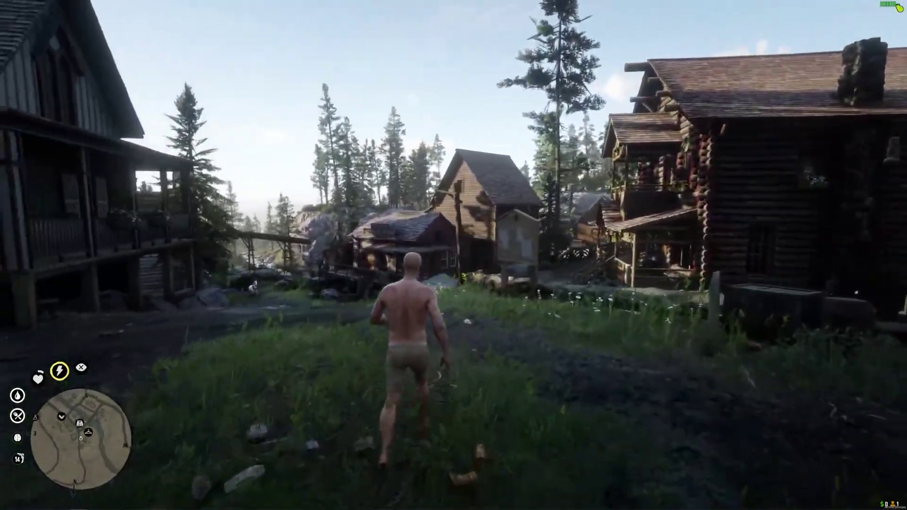
pyautogui.press('w')
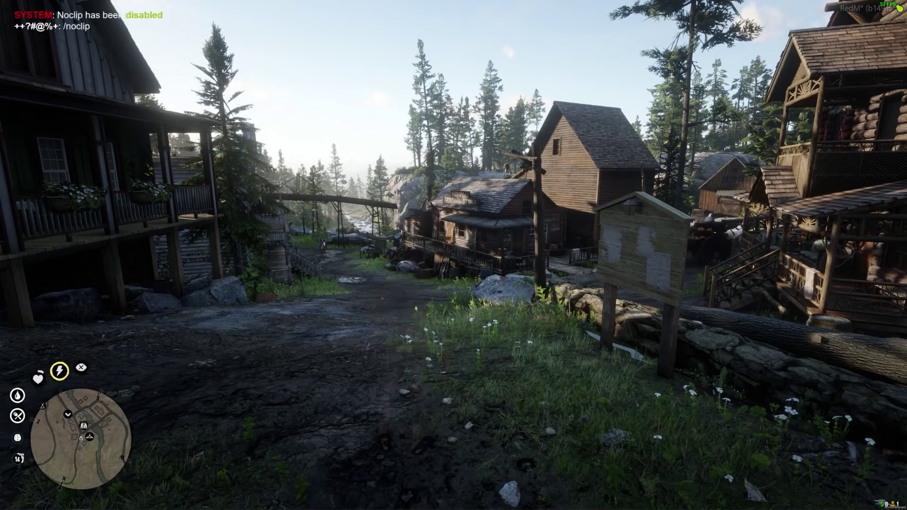
# Fly the noclip camera over the rooftops and streets toward the antlered wagon.
pyautogui.press('w')
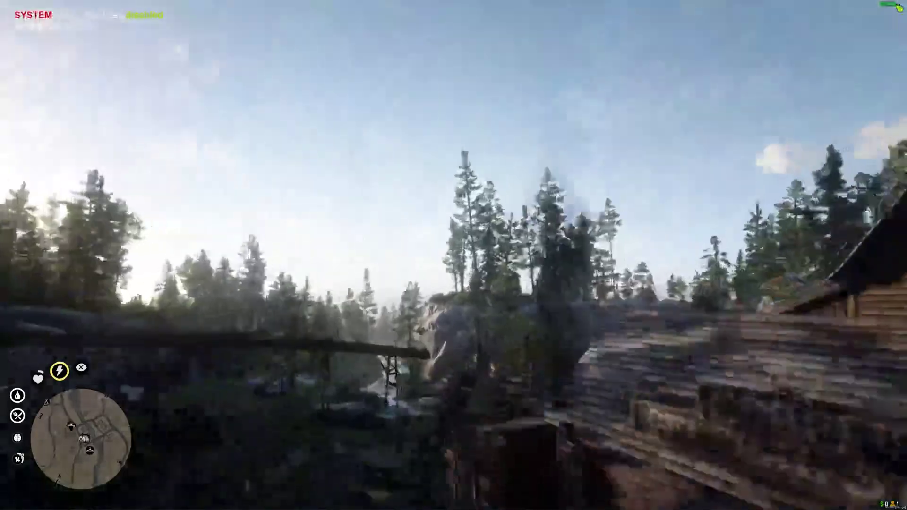
pyautogui.press('w')
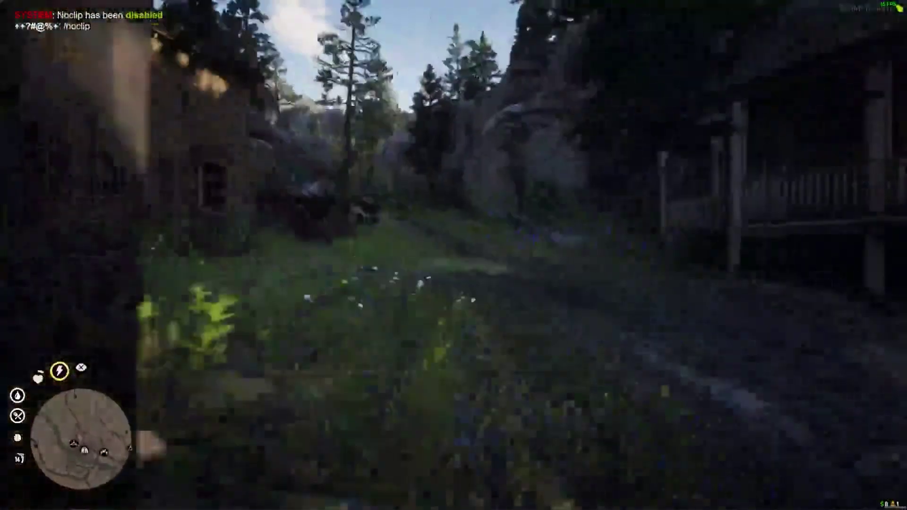
pyautogui.press('w')
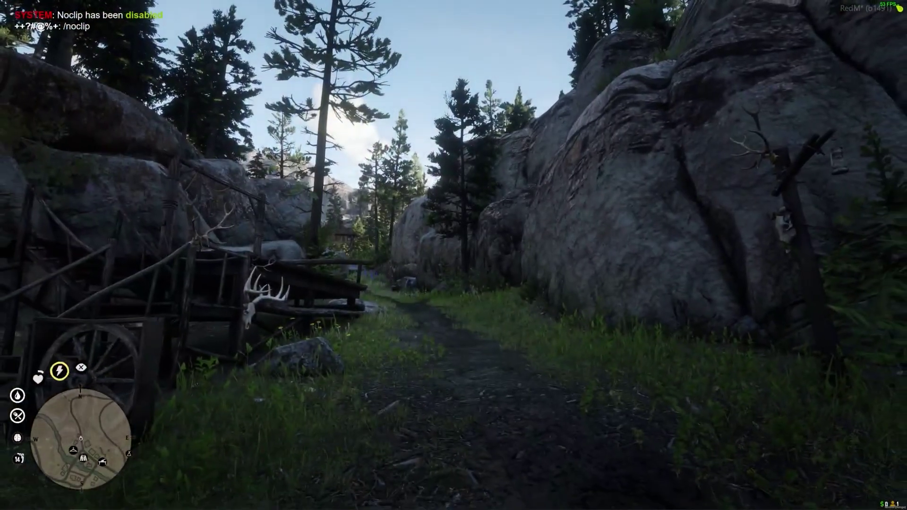
# Run the character up the path into town, then switch on the F2 free-camera editor.
pyautogui.press('w')
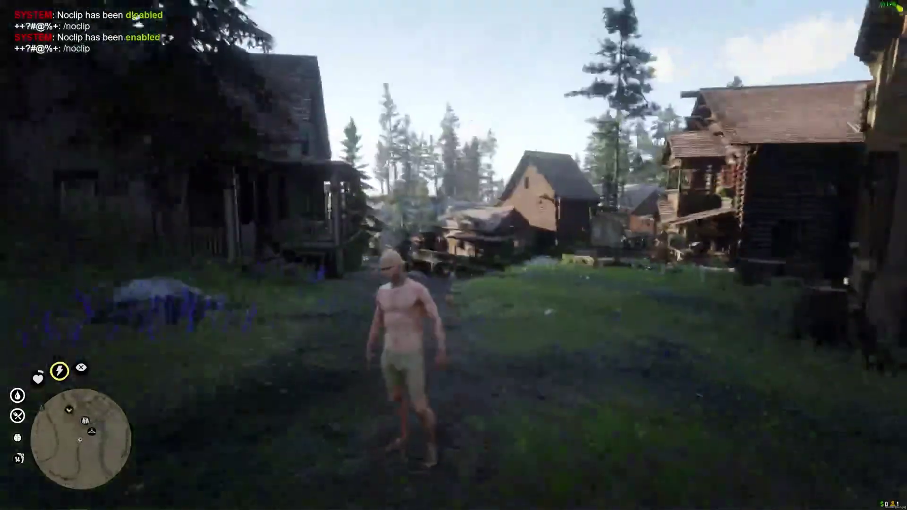
pyautogui.press('w')
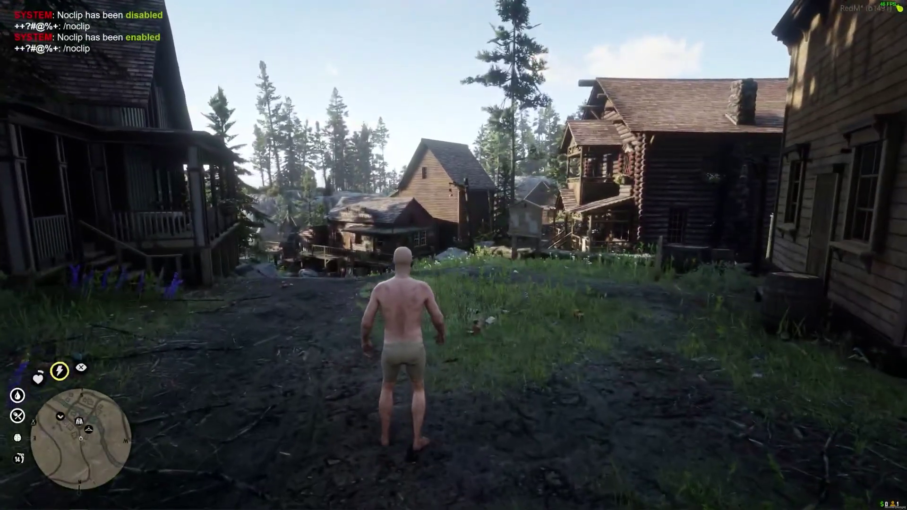
pyautogui.press('F2')
pyautogui.press('a')
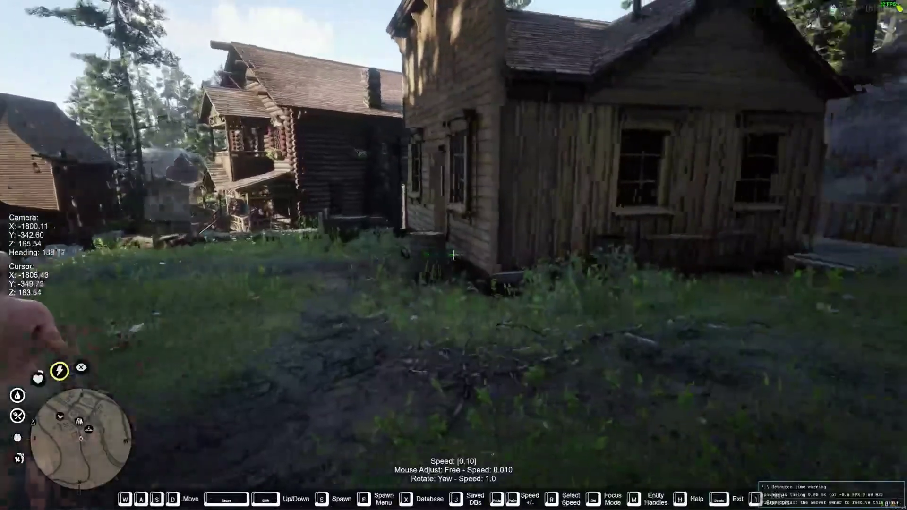
# Run /weatherui in chat to show the weather controls, then close that panel.
pyautogui.write('t/weat')
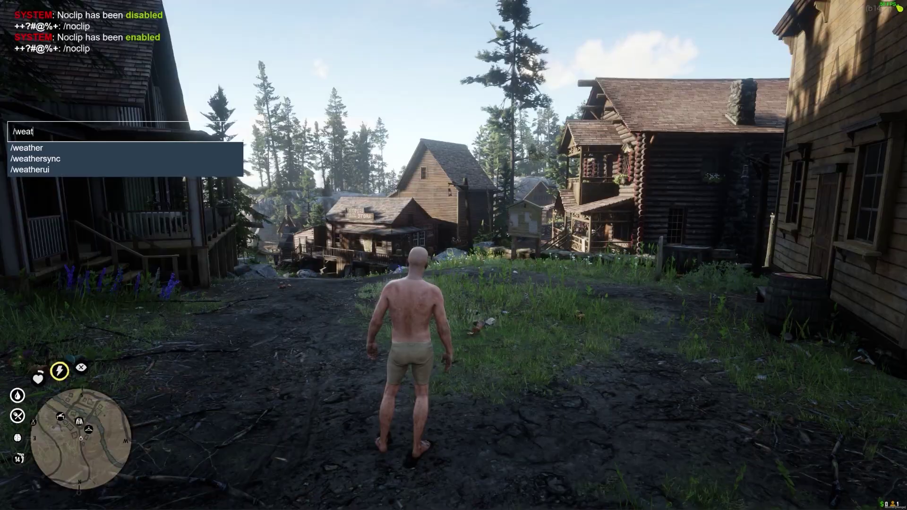
pyautogui.write('herui')
pyautogui.press('Return')
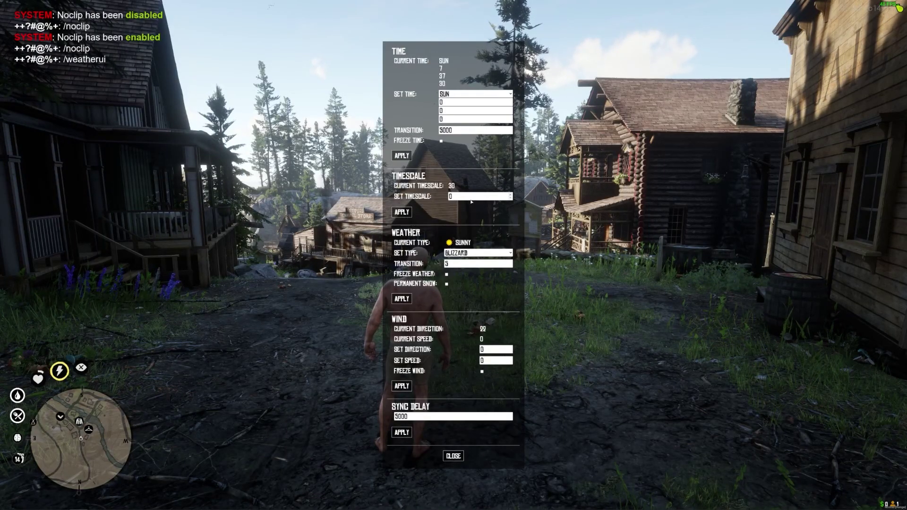
pyautogui.click(453, 456)
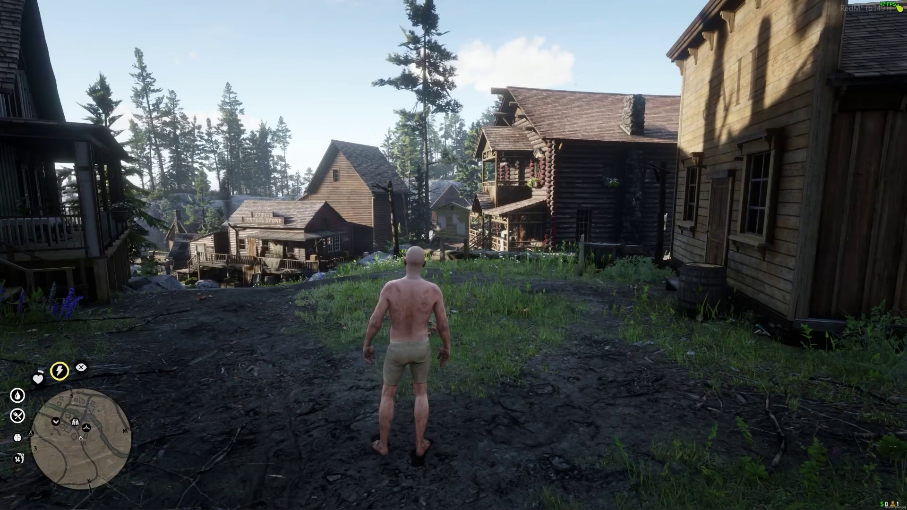